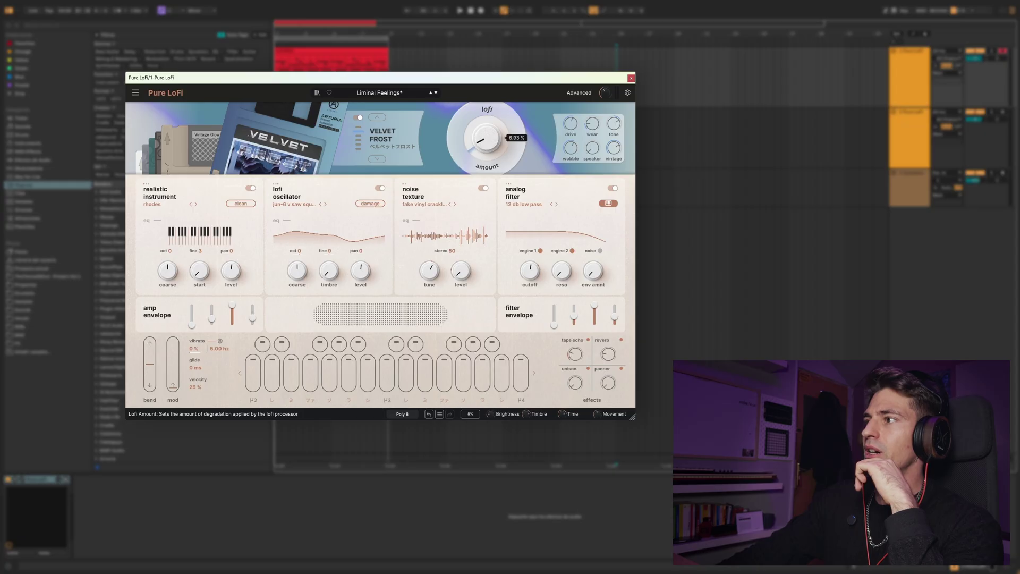
Raise the lofi amount to about 59 % and increase the drive of the Velvet Frost lofi mode.
left_click_drag(483, 149, 482, 122)
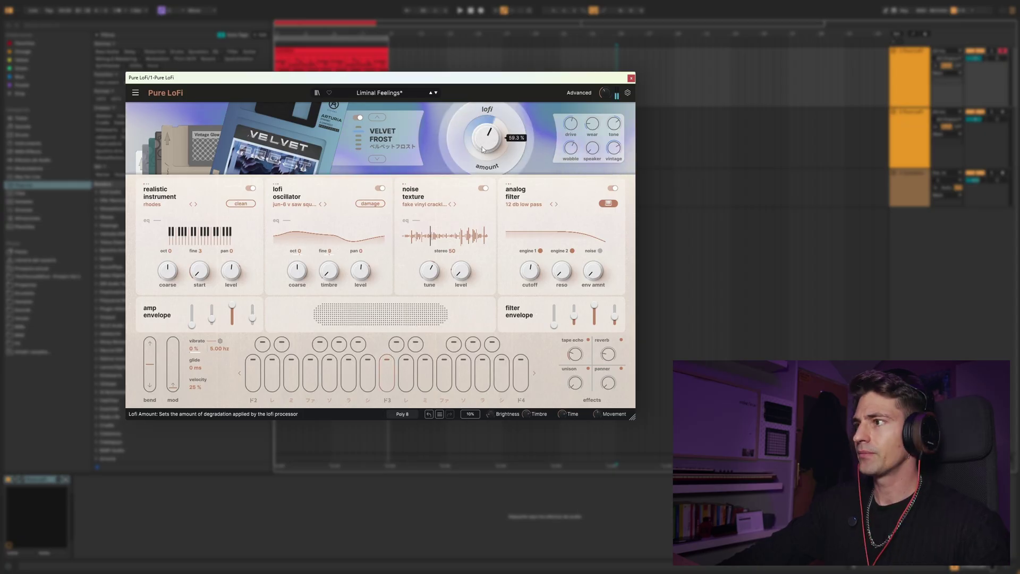
left_click_drag(571, 124, 571, 112)
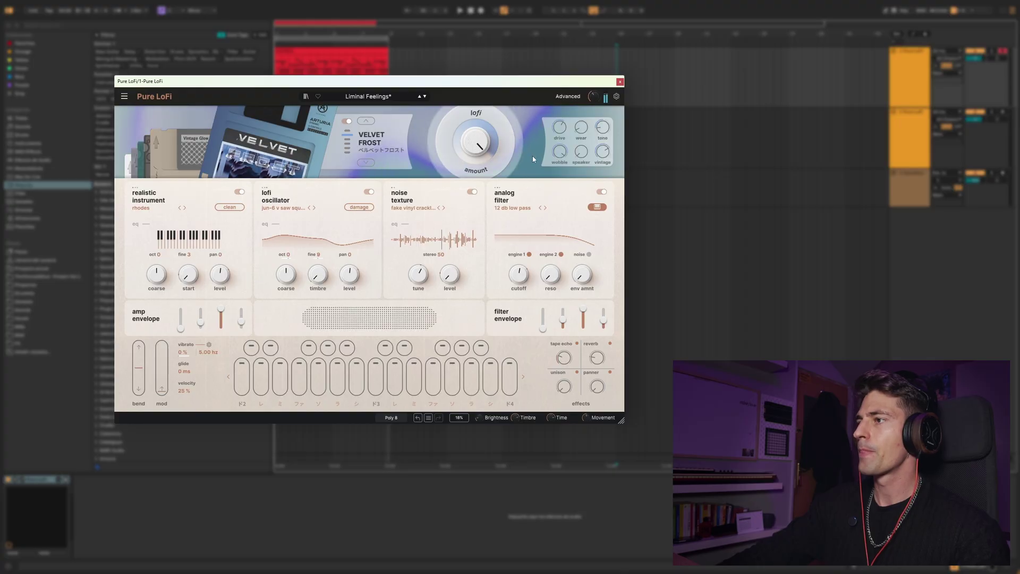
scroll(422, 145, "up", 1)
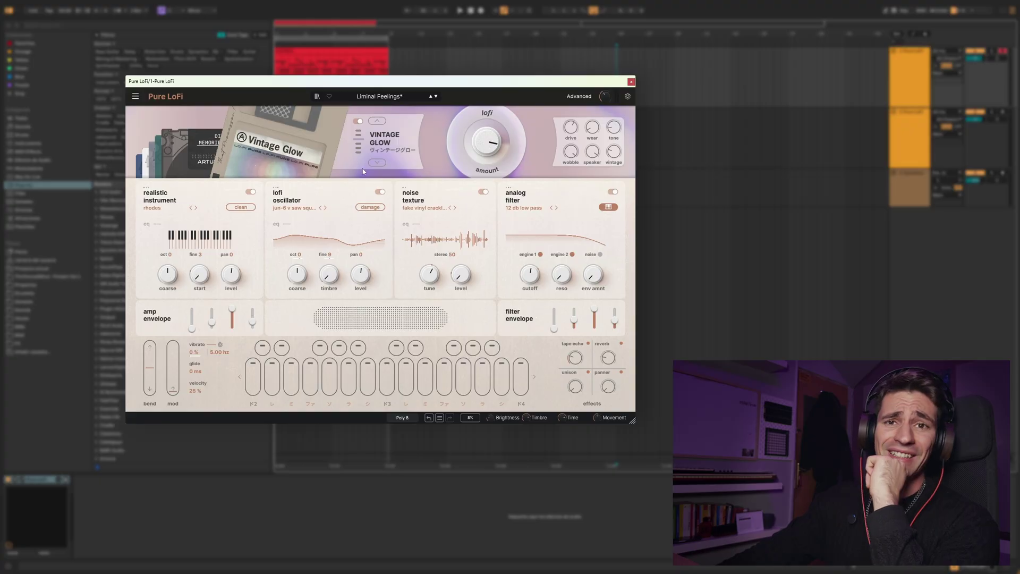
Change the lofi mode to Golden Age and reposition the plugin window slightly.
left_click(377, 163)
left_click(376, 163)
left_click(377, 164)
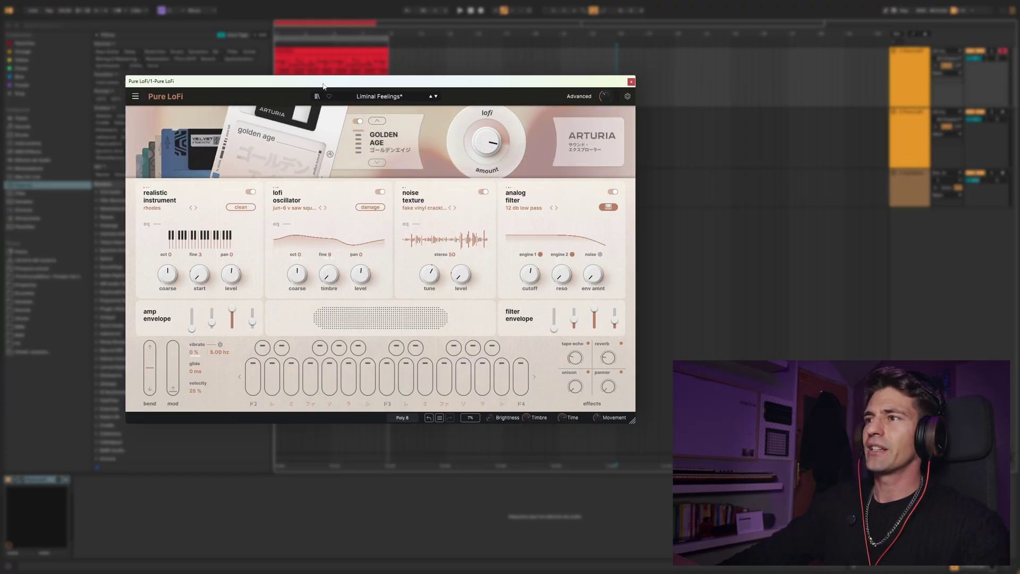
left_click_drag(322, 87, 308, 93)
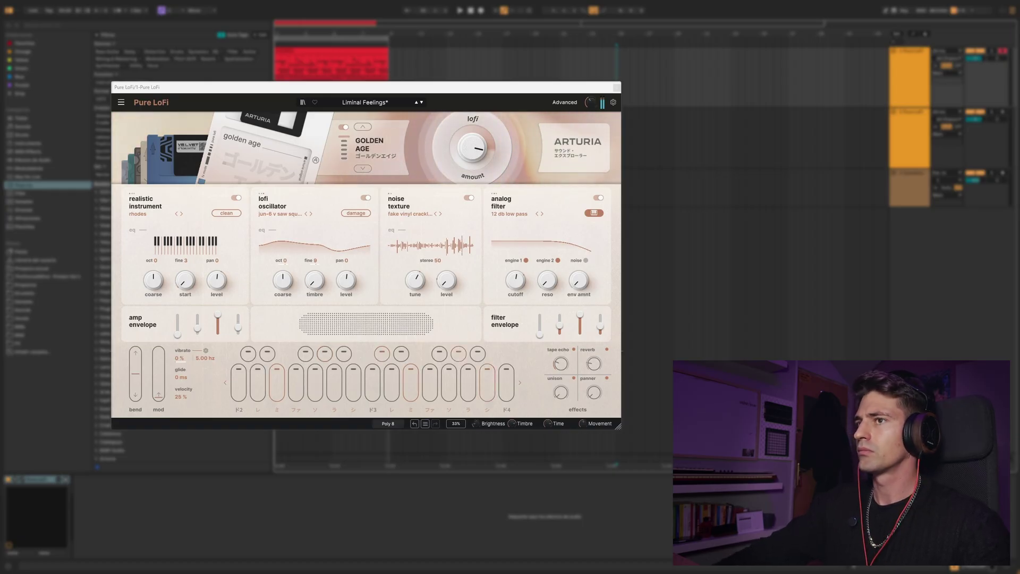
Audition the other lofi modes one after another, including Velvet Frost and Dim Memories.
left_click(362, 169)
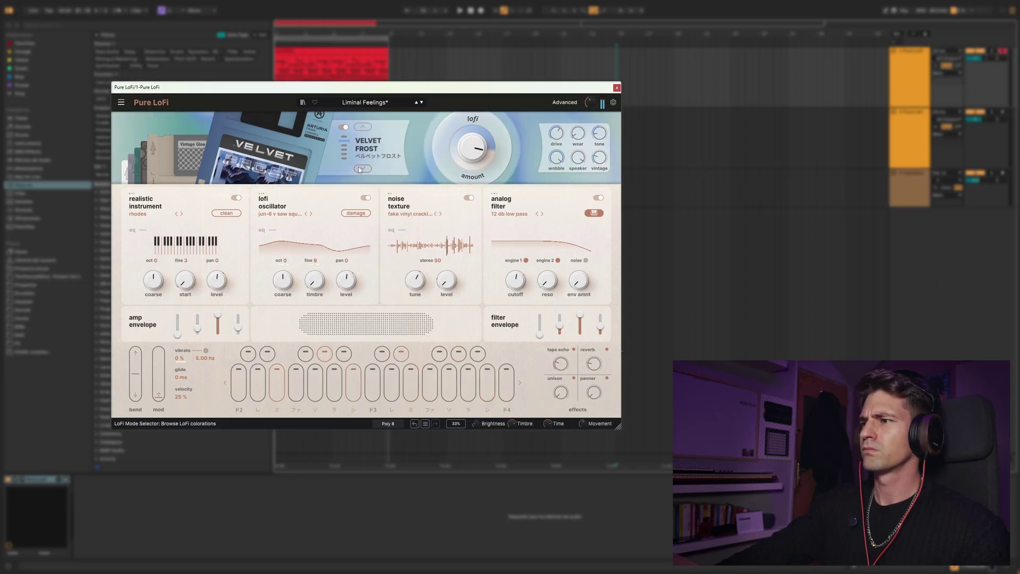
left_click(359, 167)
left_click(358, 167)
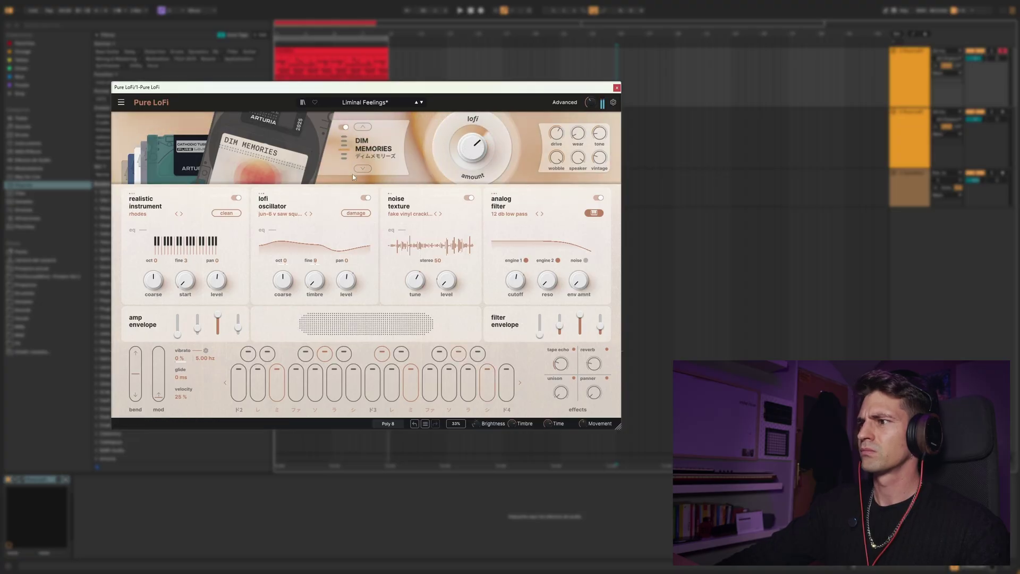
left_click(363, 169)
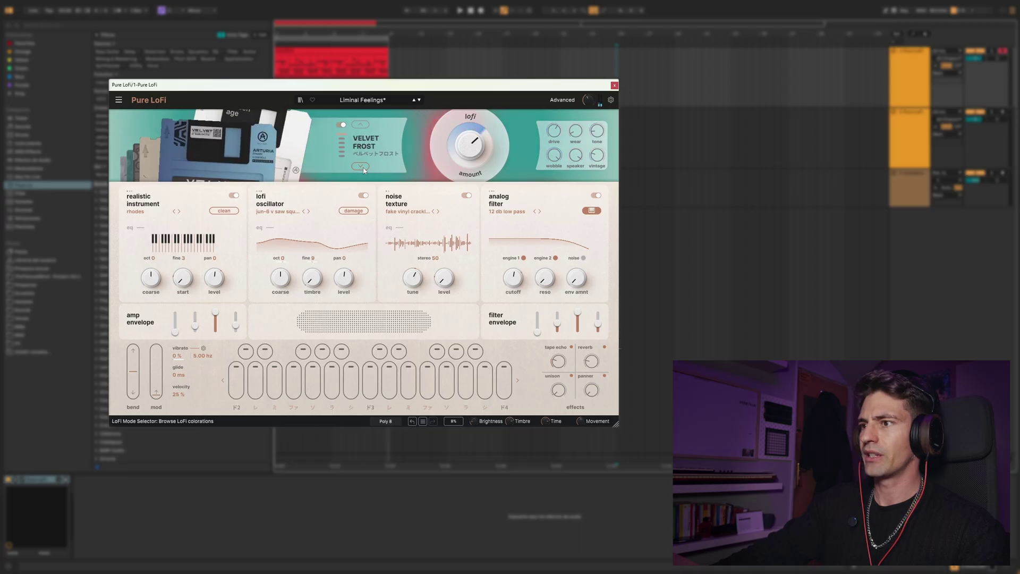
left_click(363, 168)
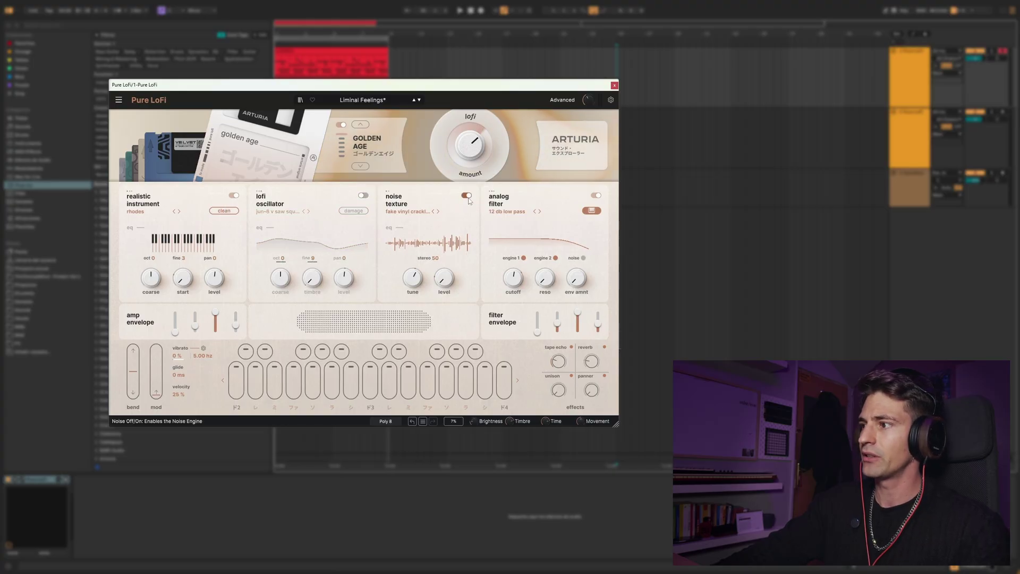
Switch off the noise texture and analog filter modules, keeping the realistic instrument engine active.
left_click(596, 195)
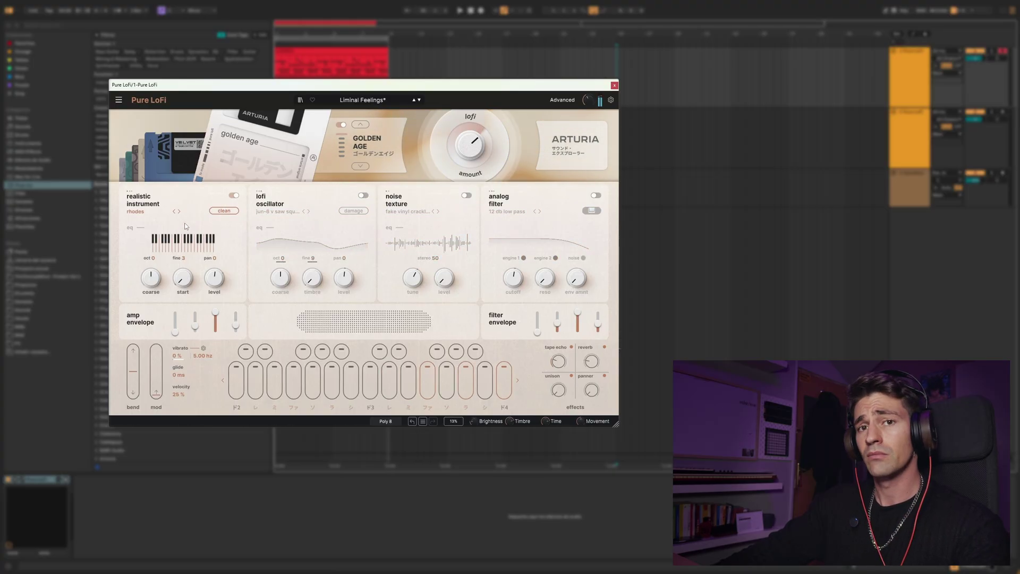
left_click(234, 196)
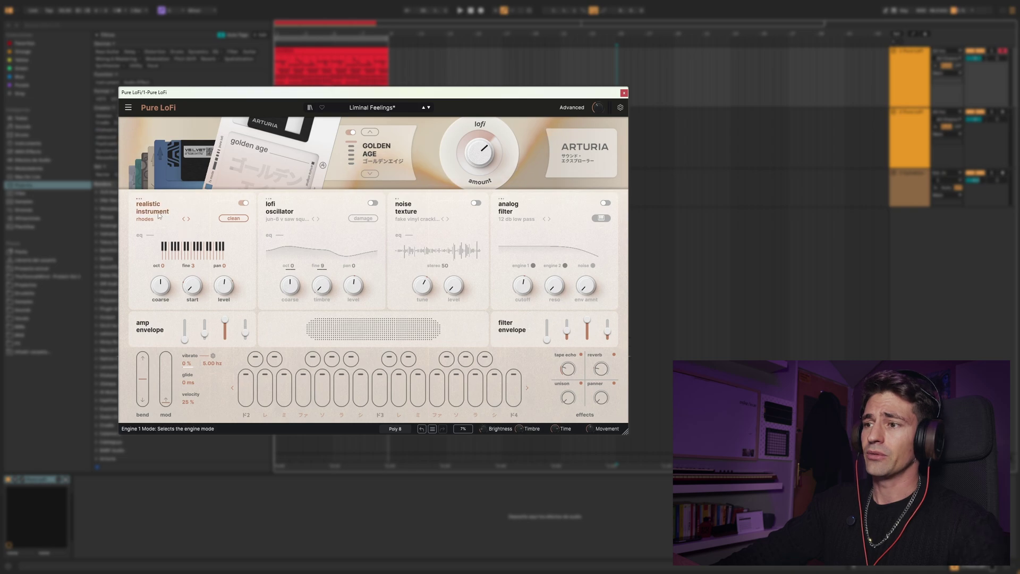
left_click(157, 213)
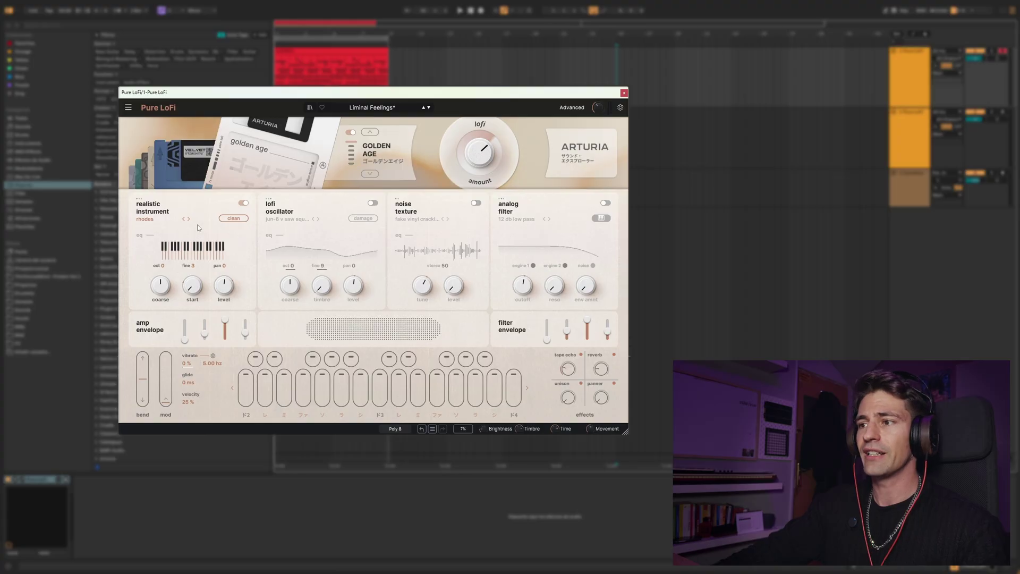
Audition realistic instruments such as guqin, long violin pizz and clarinet, and try the coarse tuning at 1 st.
left_click(144, 219)
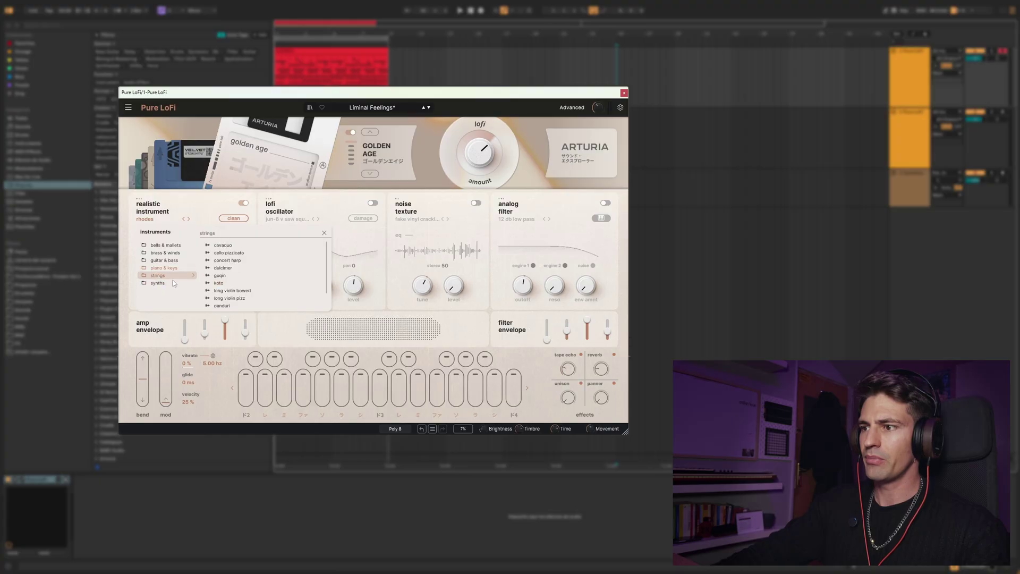
left_click(219, 275)
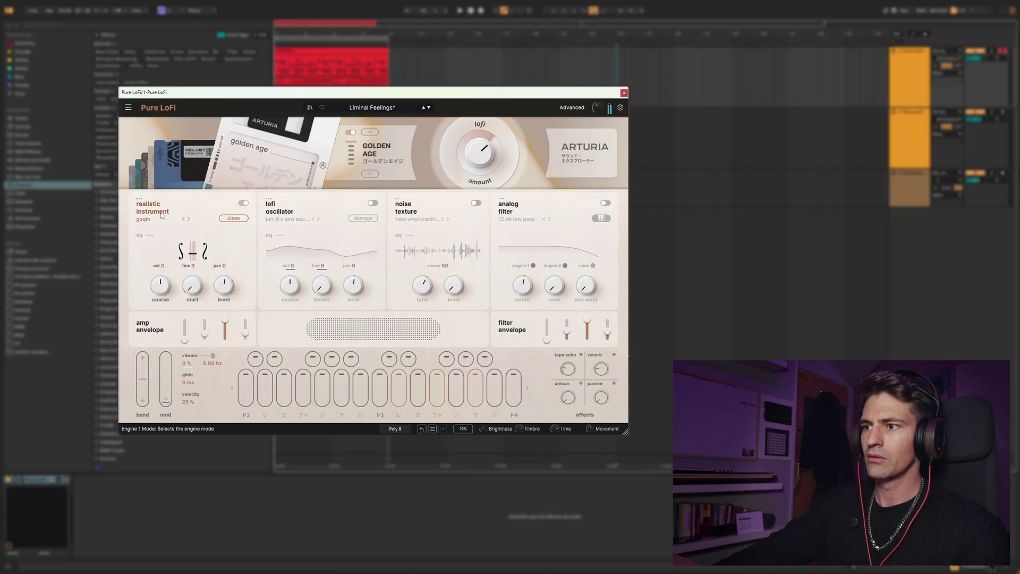
left_click(144, 219)
left_click(225, 282)
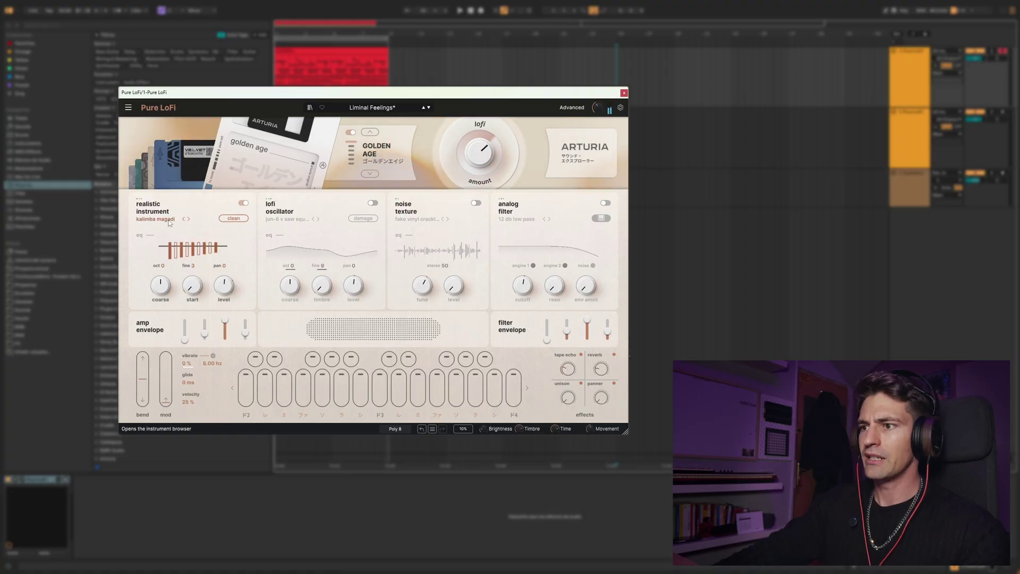
left_click(156, 219)
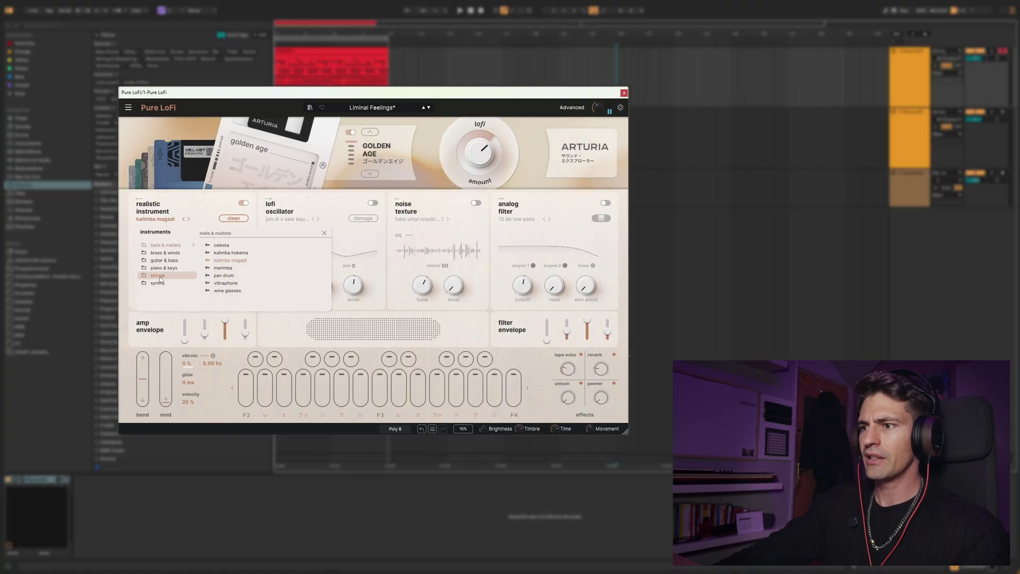
left_click(222, 264)
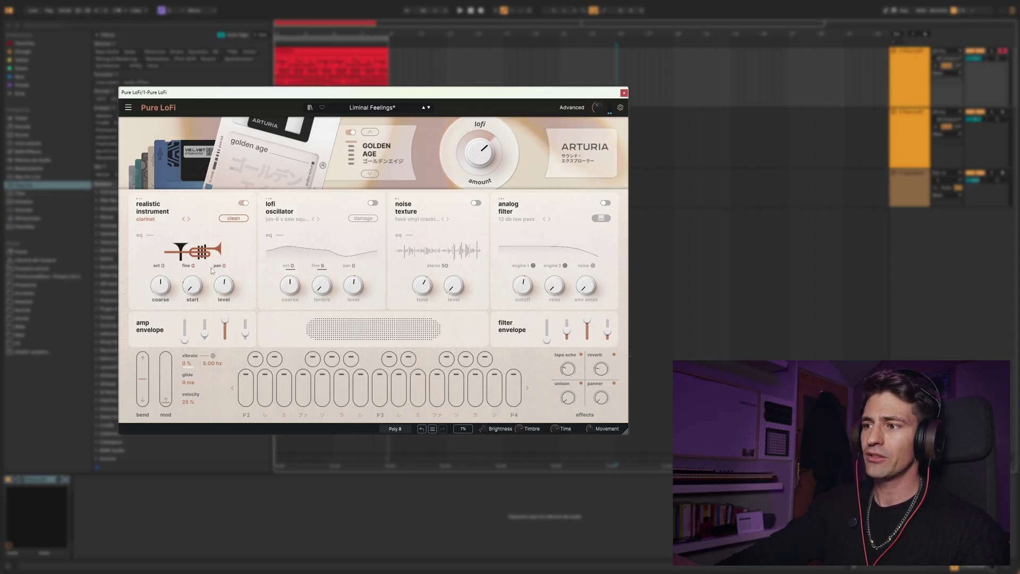
left_click_drag(223, 266, 223, 350)
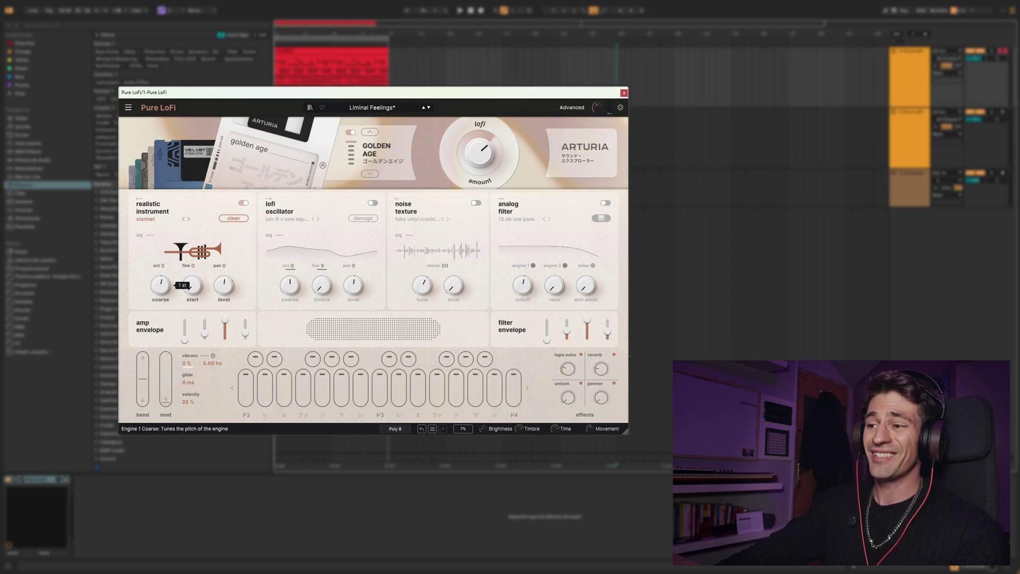
left_click_drag(161, 285, 160, 278)
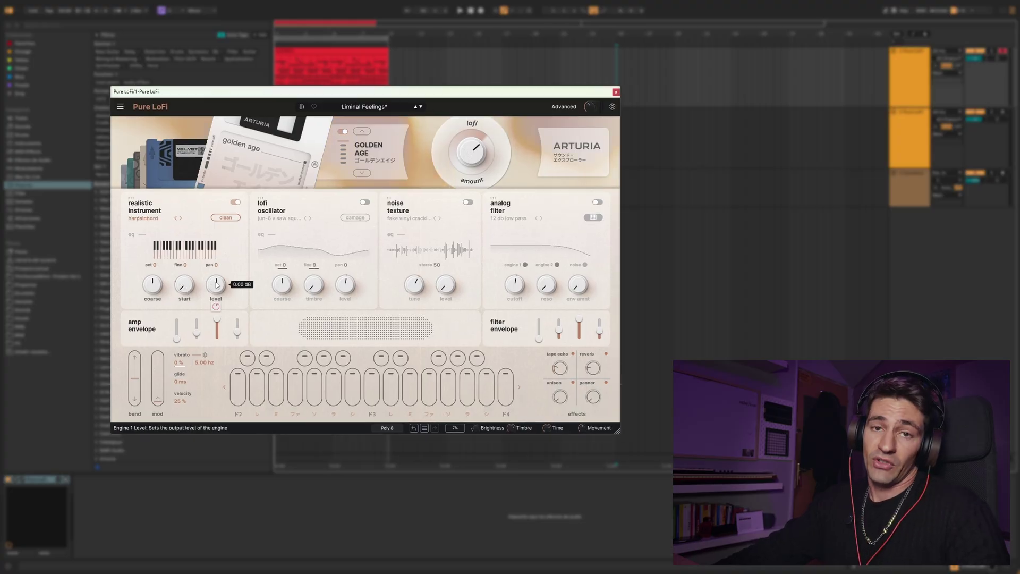
Try the MPC hardware mode on the harpsichord, and return the hardware mode to clean.
left_click(223, 218)
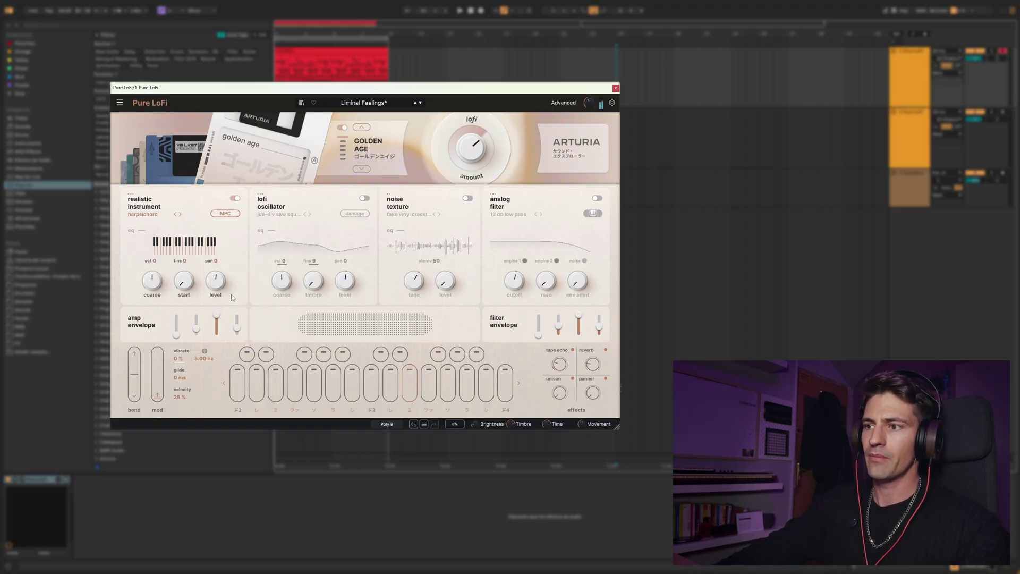
left_click(224, 214)
left_click(223, 234)
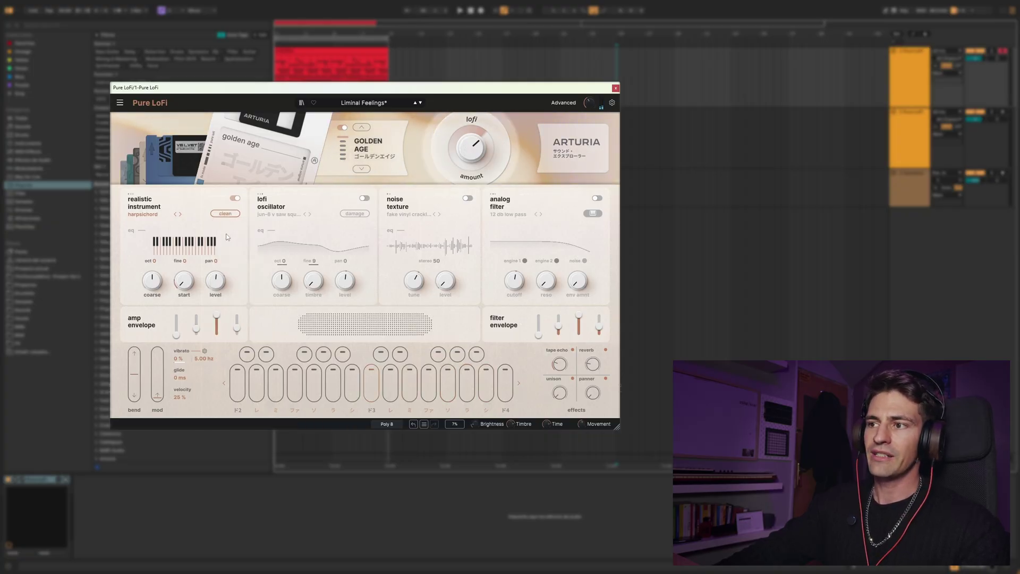
left_click(225, 214)
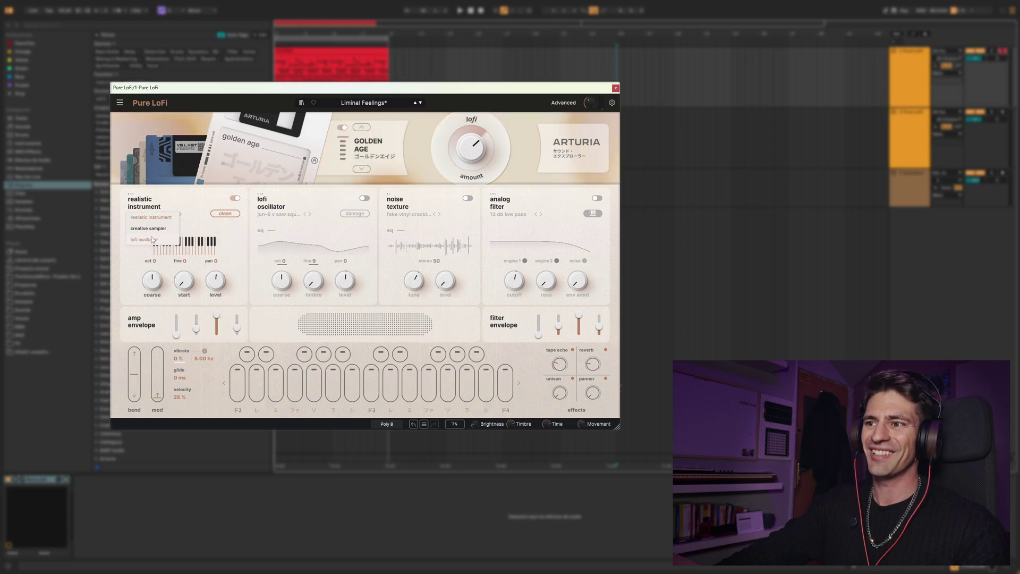
Switch the first engine to creative sampler and load the drifting pianos preset from the piano & keys category.
left_click(156, 229)
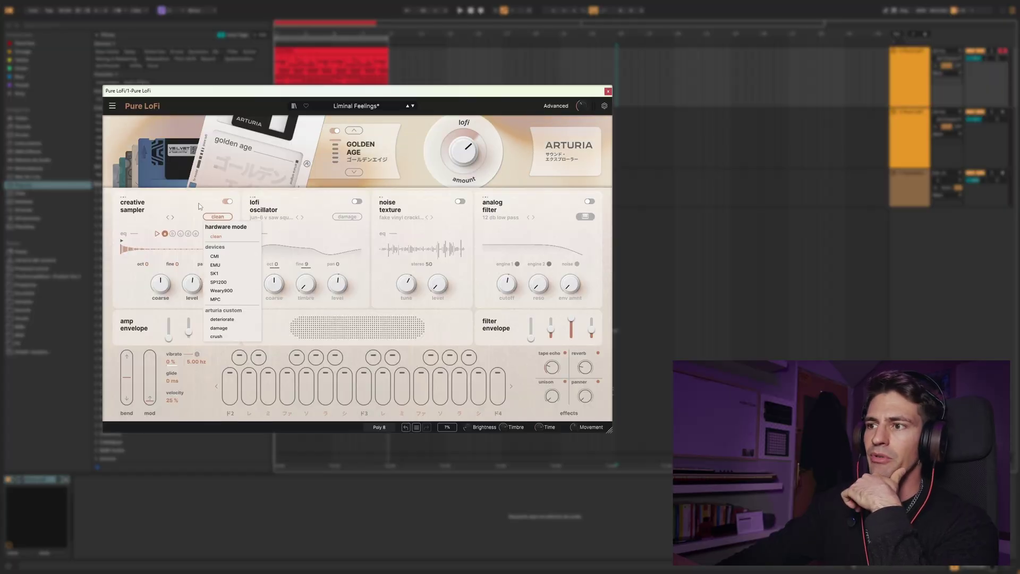
left_click(217, 219)
left_click(132, 219)
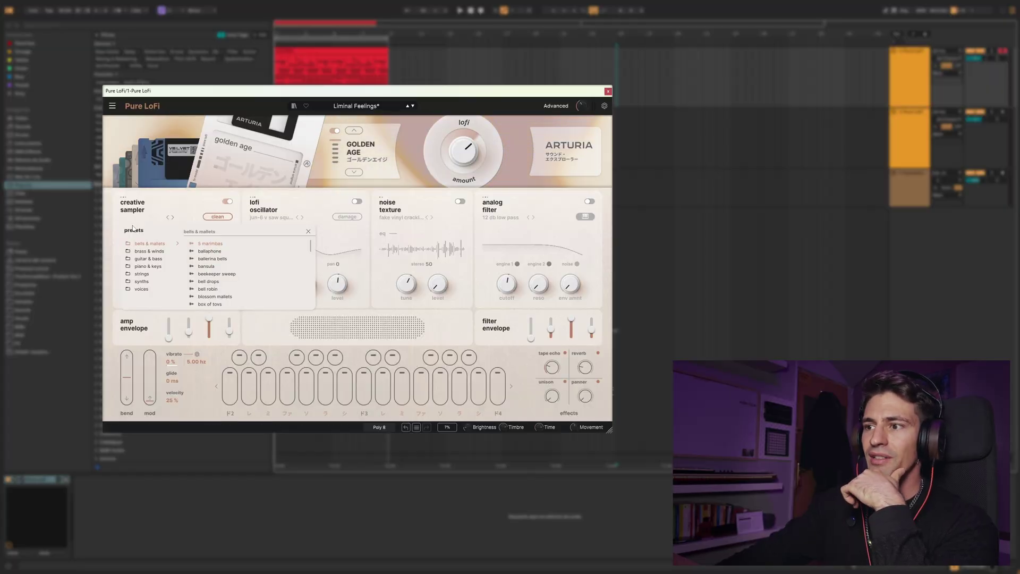
left_click(154, 269)
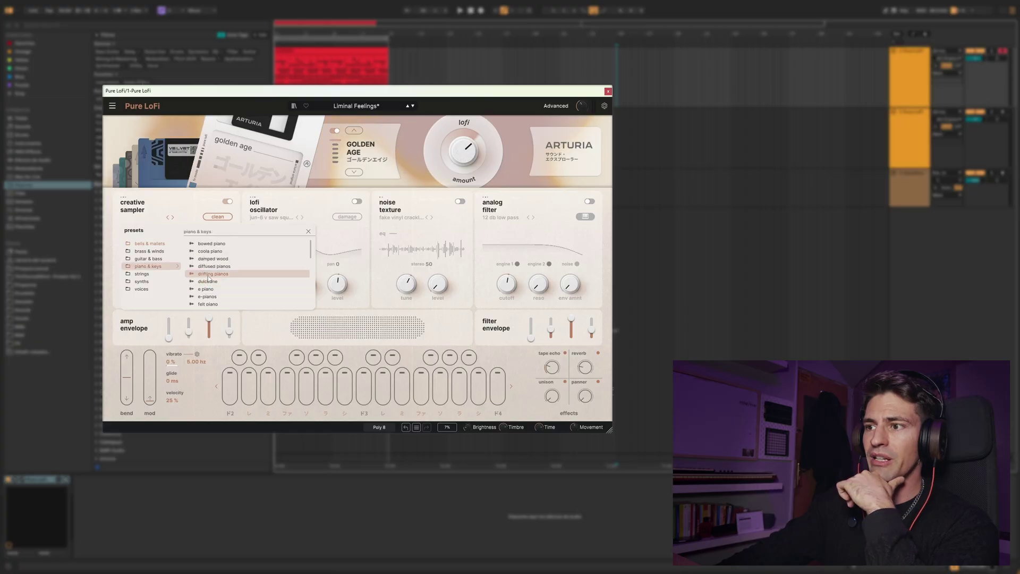
left_click(207, 275)
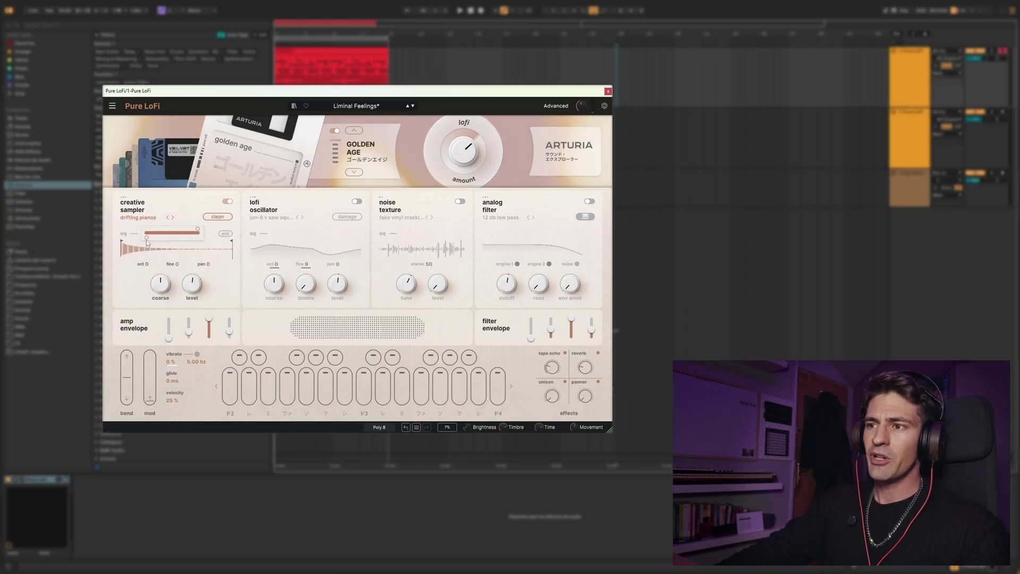
Try the creative sampler's EQ with the low-pass cutoff at 578 Hz, and reset its cutoffs to default.
mouse_move(148, 239)
left_mouse_down()
mouse_move(176, 231)
mouse_move(148, 233)
left_mouse_up()
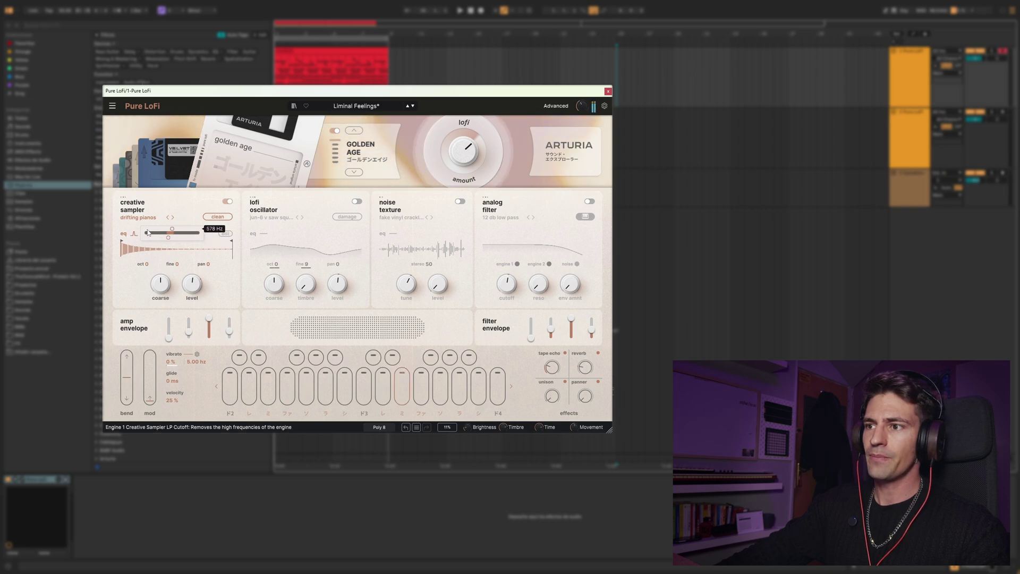
double_click(168, 237)
double_click(172, 229)
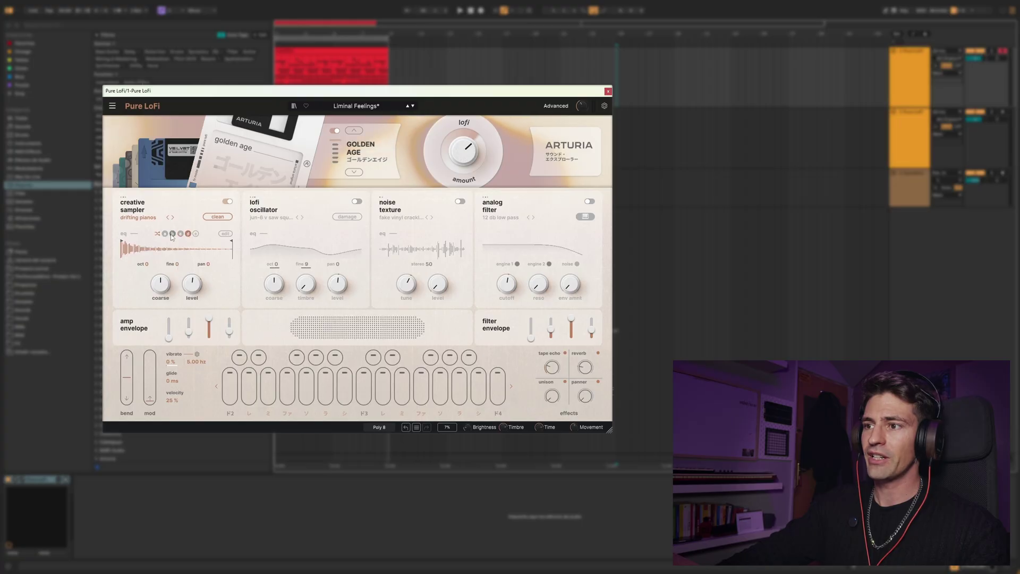
Check sample slot D and the mapping mode options that determine the slots' playing order.
left_click(187, 234)
left_click(157, 235)
left_click(170, 246)
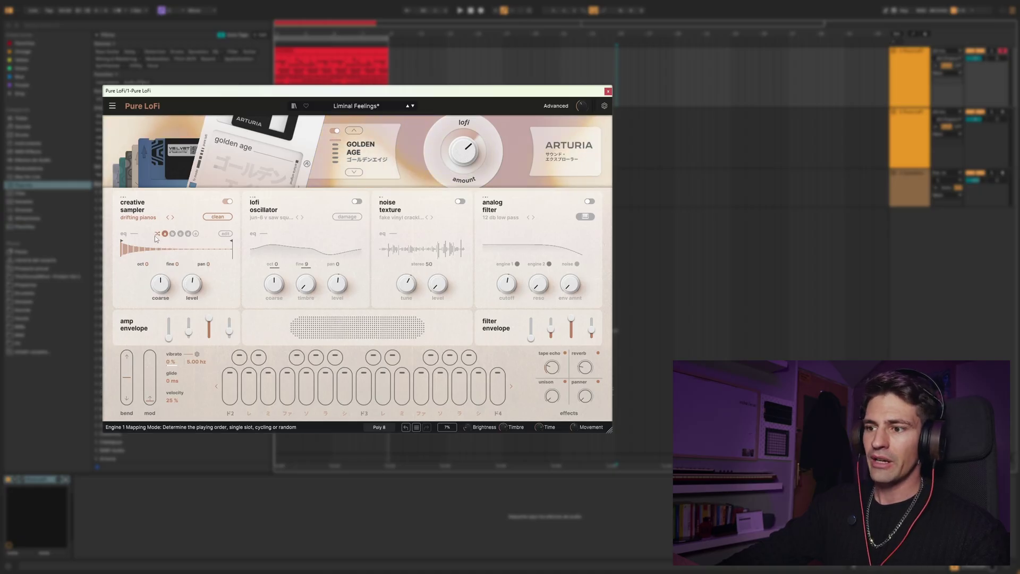
left_click(157, 234)
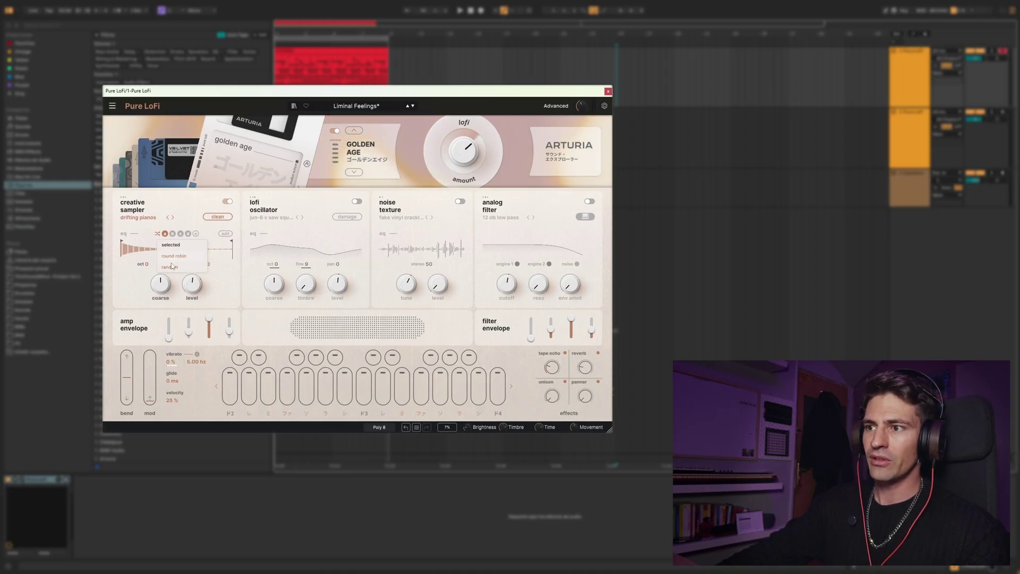
Step through the creative sampler's slots A to D to examine the sample loaded in each.
left_click(186, 234)
left_click(180, 234)
left_click(172, 234)
left_click(165, 233)
left_click(172, 234)
left_click(181, 233)
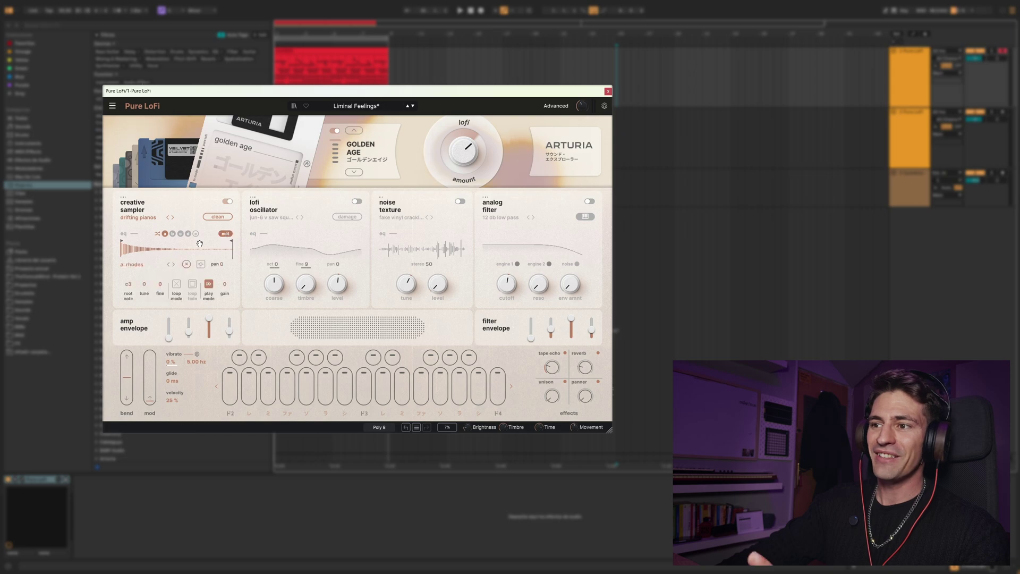
Browse slot A's factory samples in the piano & keys, voices and brass & winds categories.
left_click(132, 267)
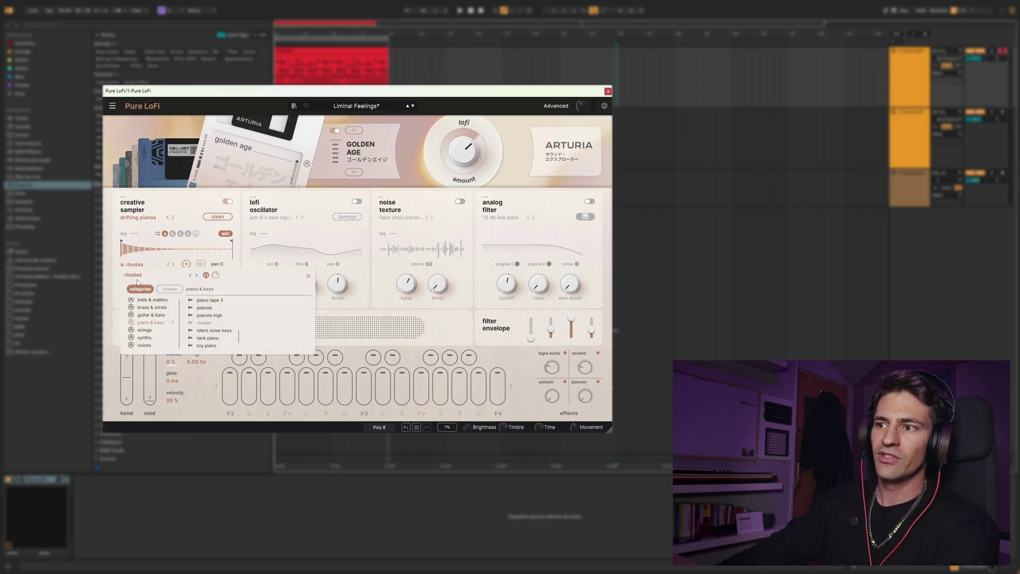
left_click(131, 267)
left_click(136, 267)
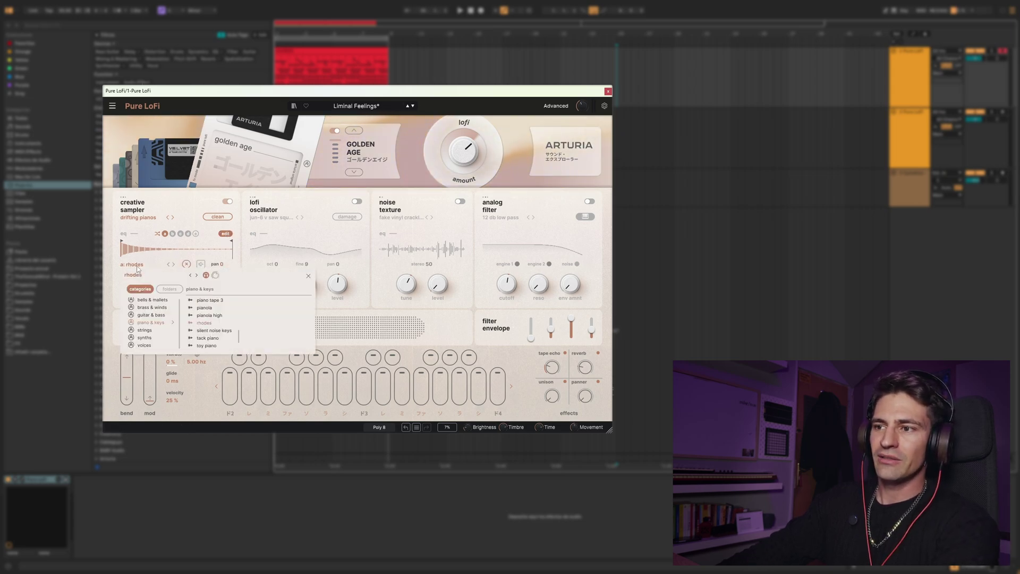
left_click(203, 334)
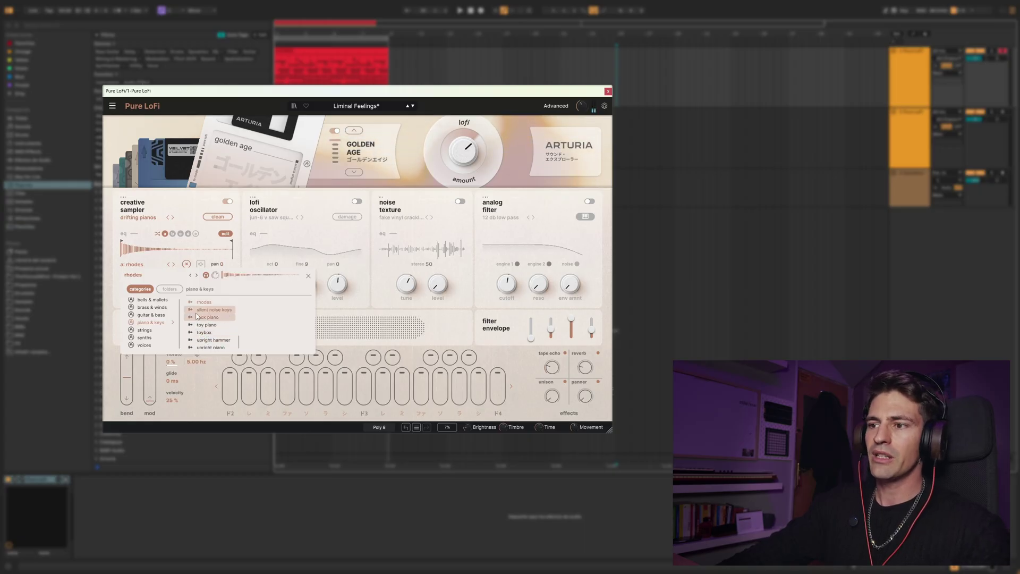
left_click(144, 345)
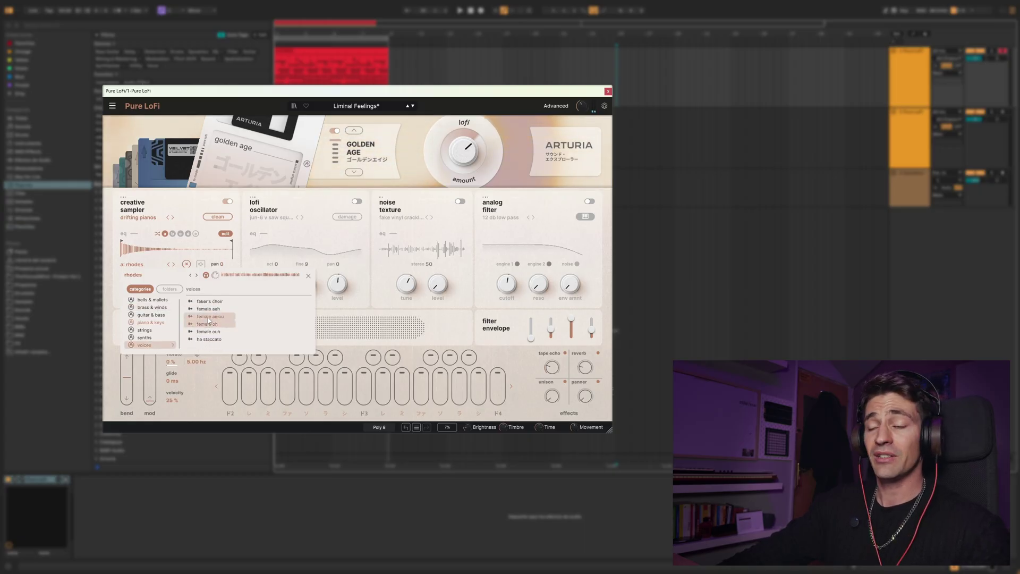
left_click(152, 308)
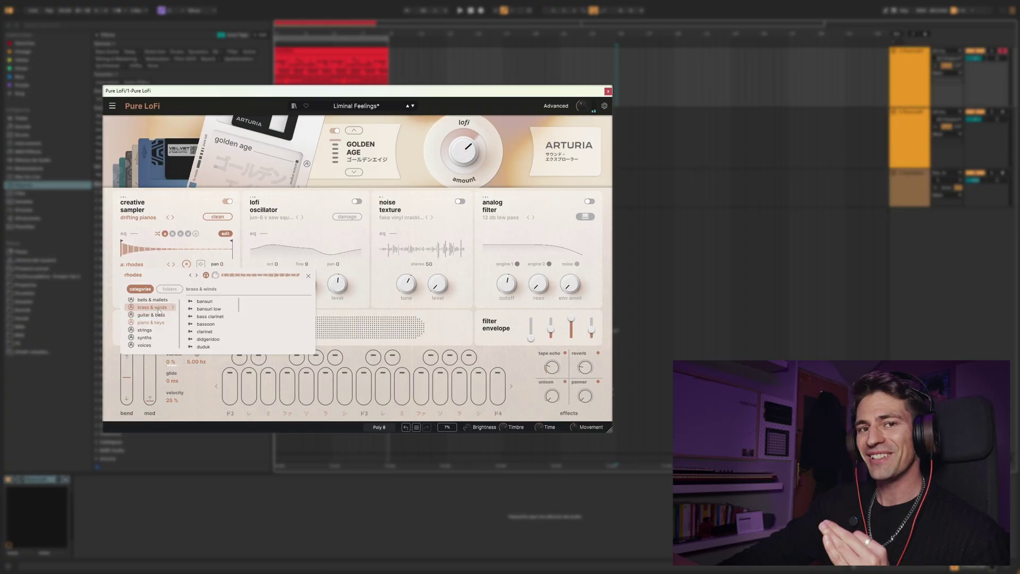
Add the SOUNDS folder inside the BONUS library folder to the creative sampler's sample browser.
left_click(170, 288)
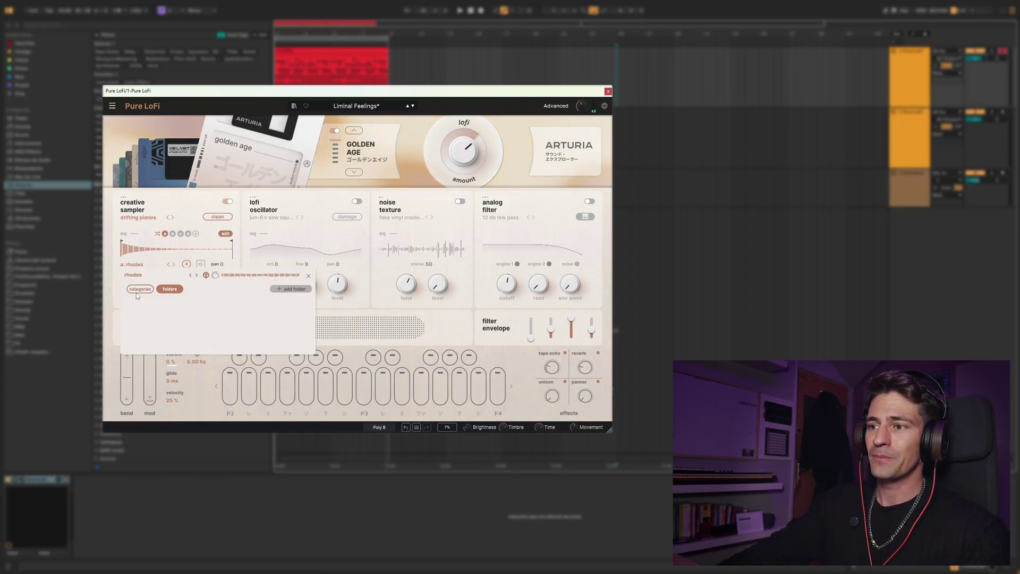
left_click(285, 290)
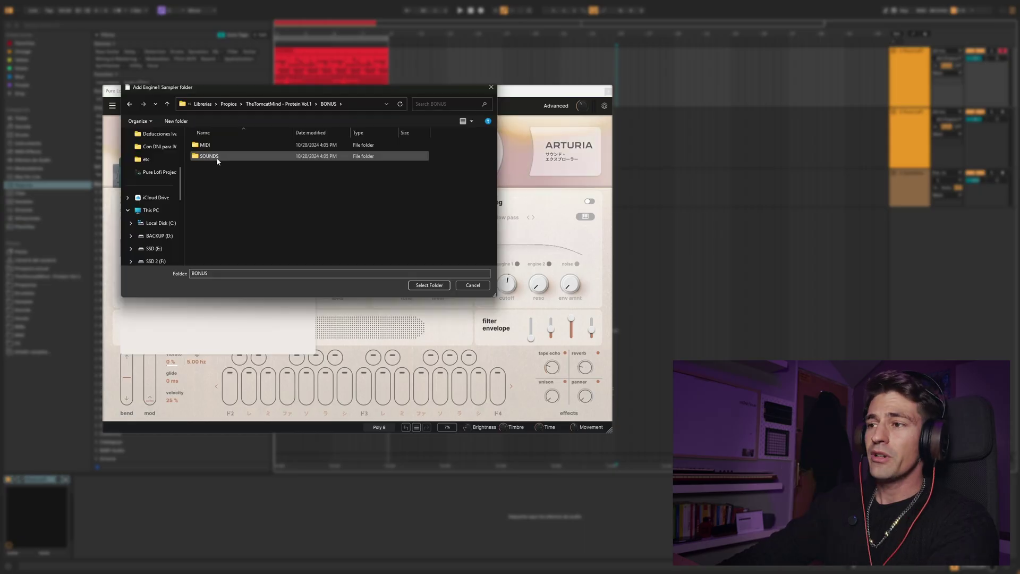
double_click(205, 156)
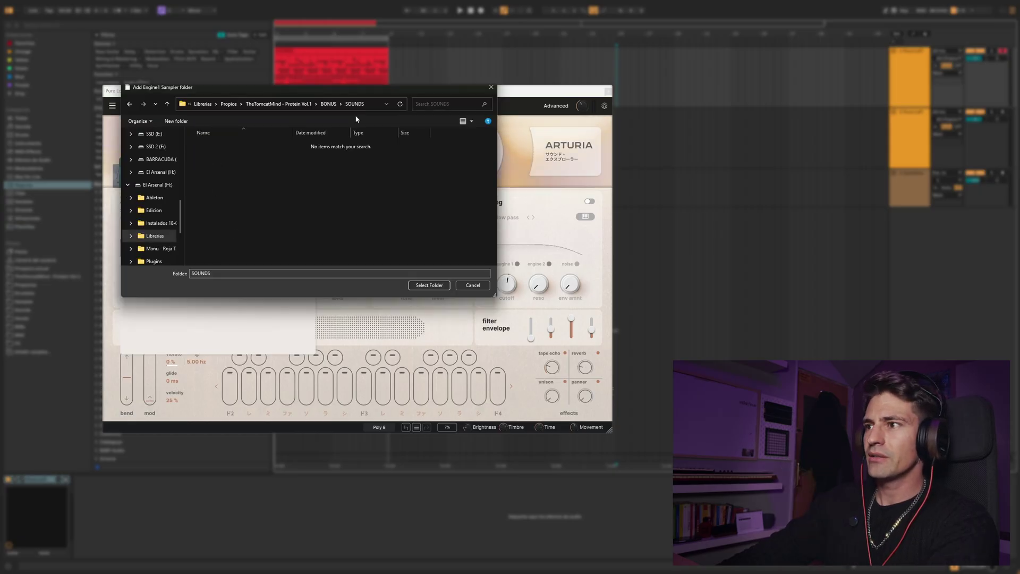
left_click(417, 285)
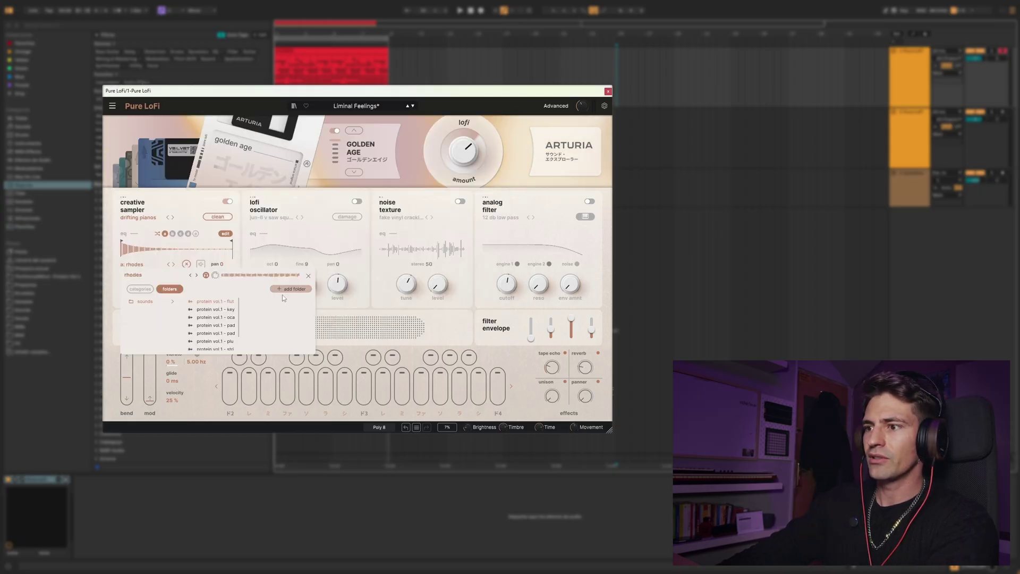
Audition the protein vol.1 samples in the added sounds folder and load one into slot A.
scroll(226, 321, "down", 2)
left_click(218, 330)
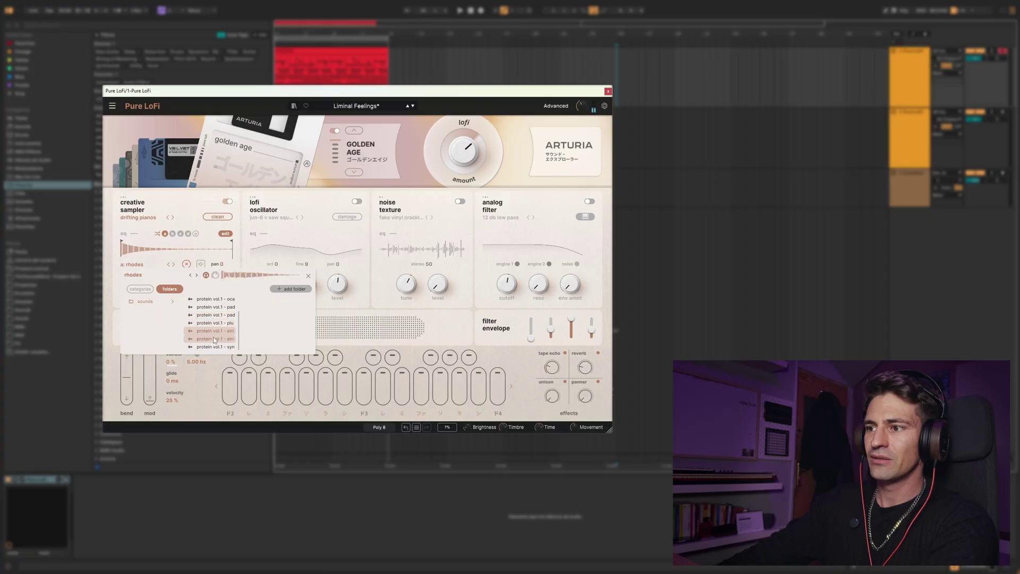
left_click(210, 316)
left_click(216, 301)
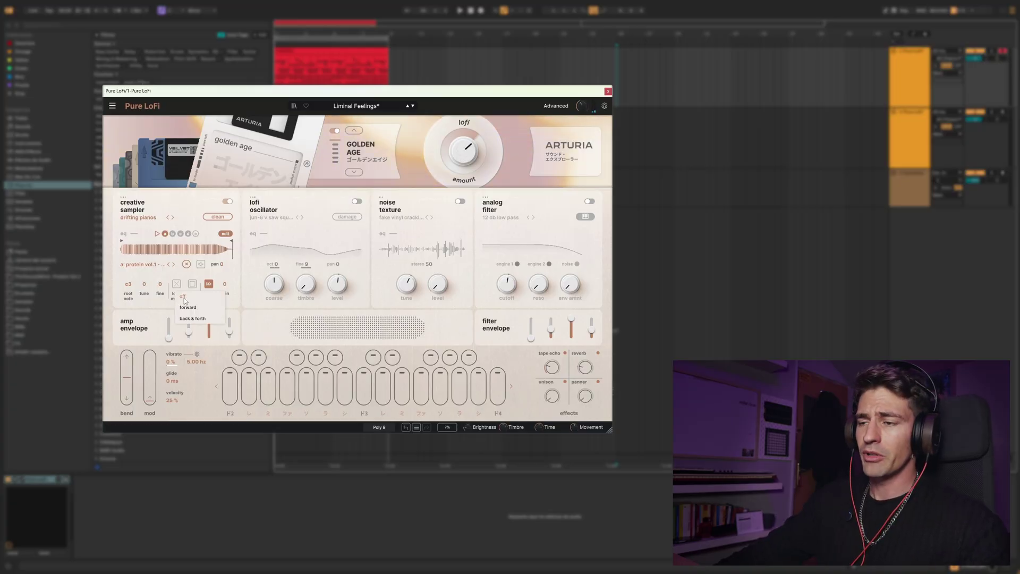
Try the forward and back & forth loop modes on slot A, adjusting the loop region's start and end.
left_click(187, 308)
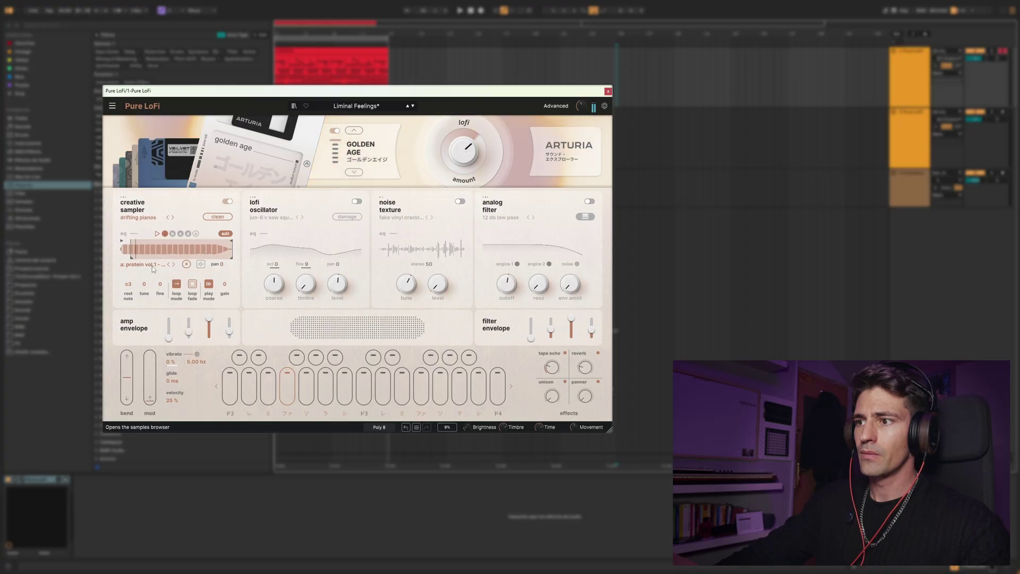
left_click_drag(131, 257, 162, 256)
left_click_drag(232, 256, 182, 253)
left_click(177, 284)
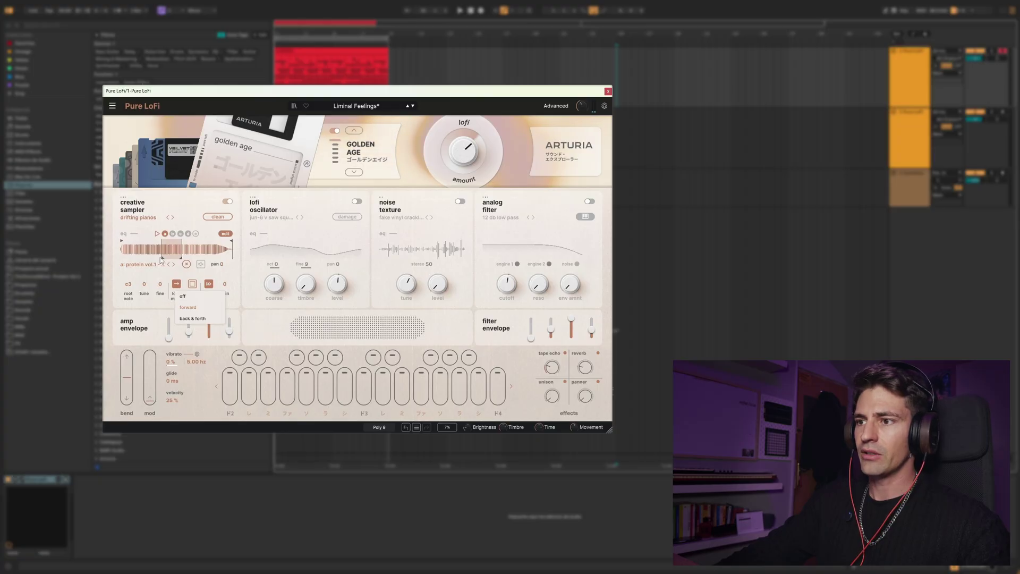
left_click(137, 252)
left_click_drag(162, 257, 150, 257)
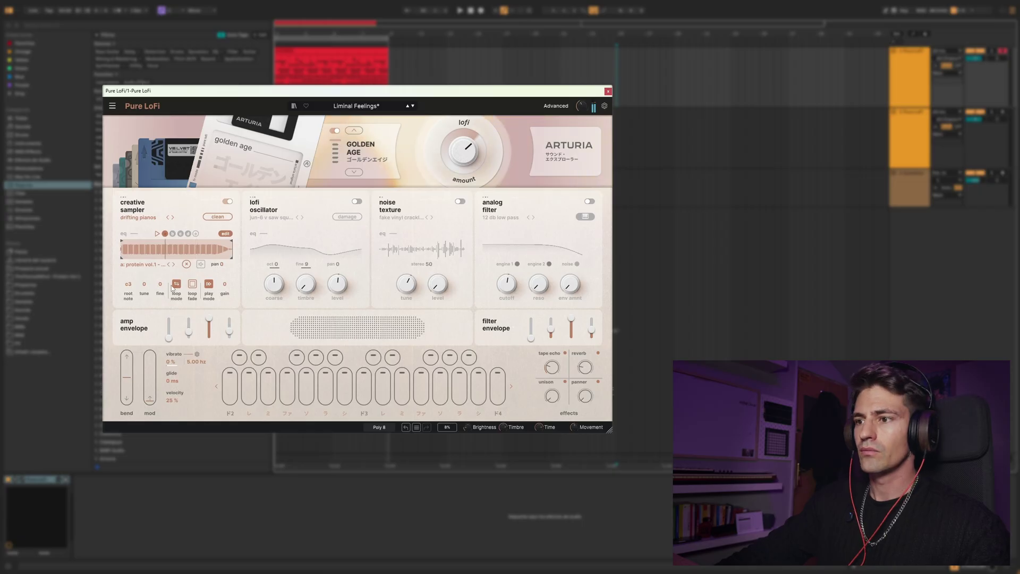
Try slot A's play mode, fine tuning and end marker, resetting the tune and fine values to default.
left_click(210, 285)
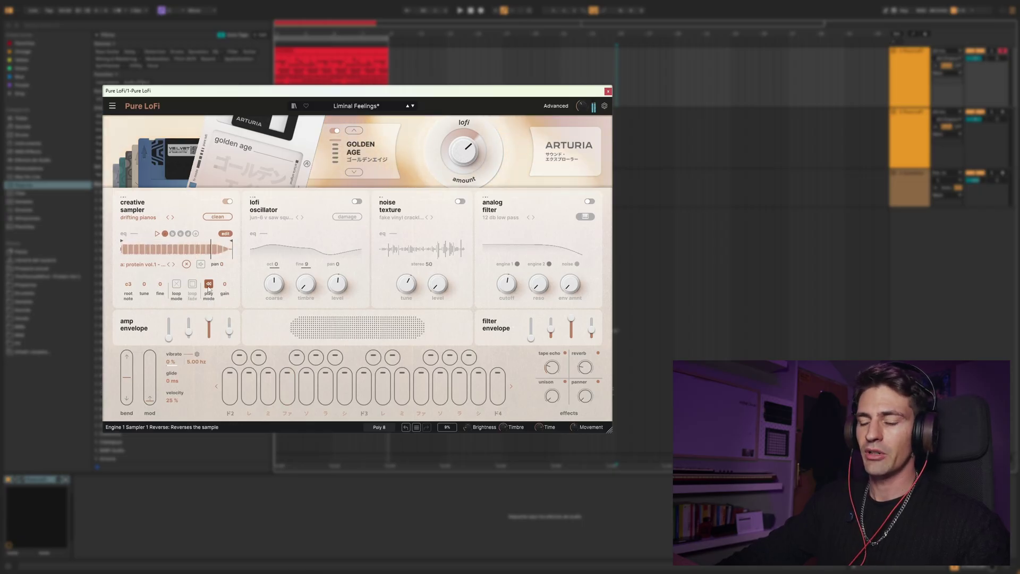
double_click(144, 284)
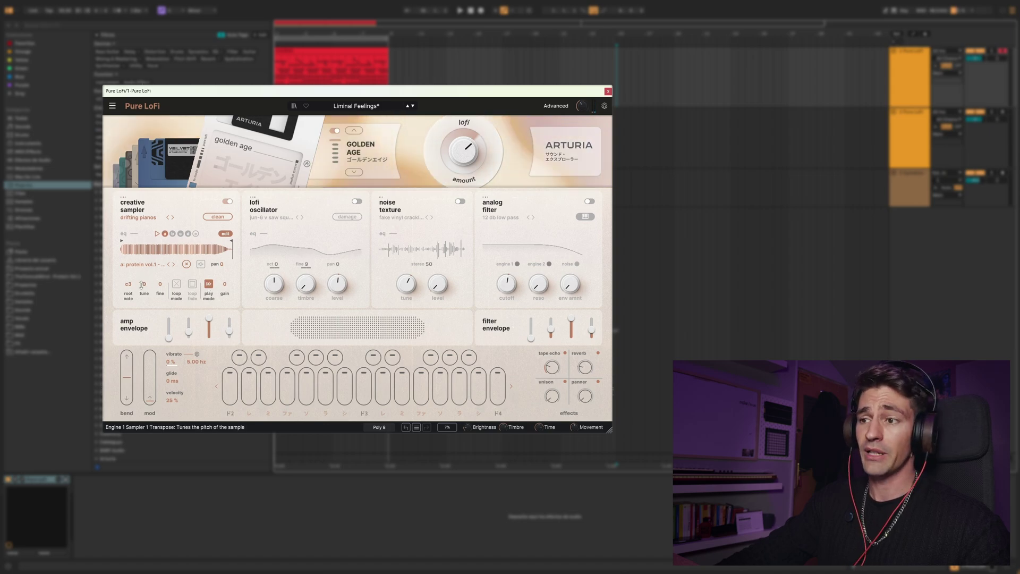
left_click_drag(160, 284, 160, 266)
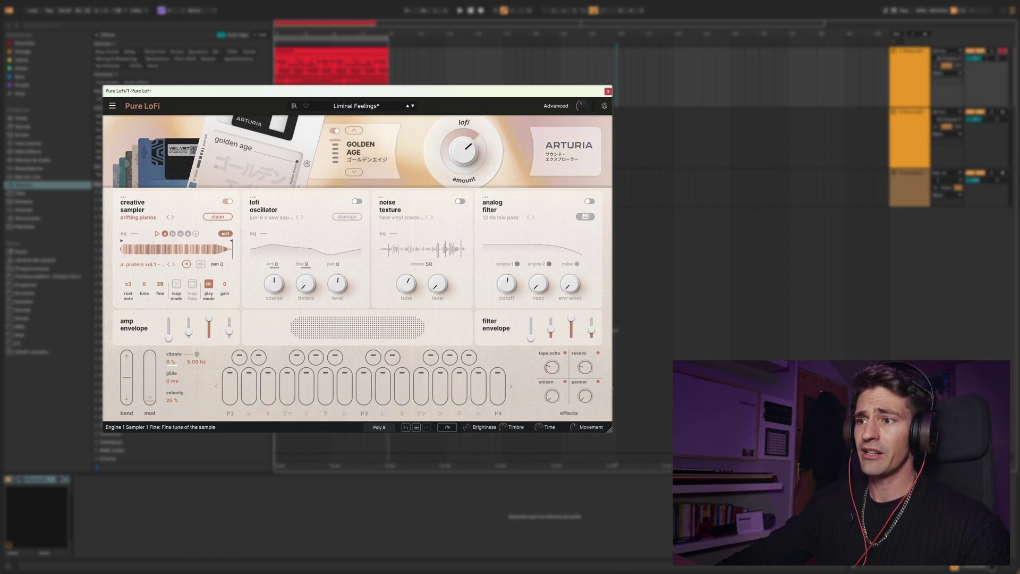
double_click(160, 283)
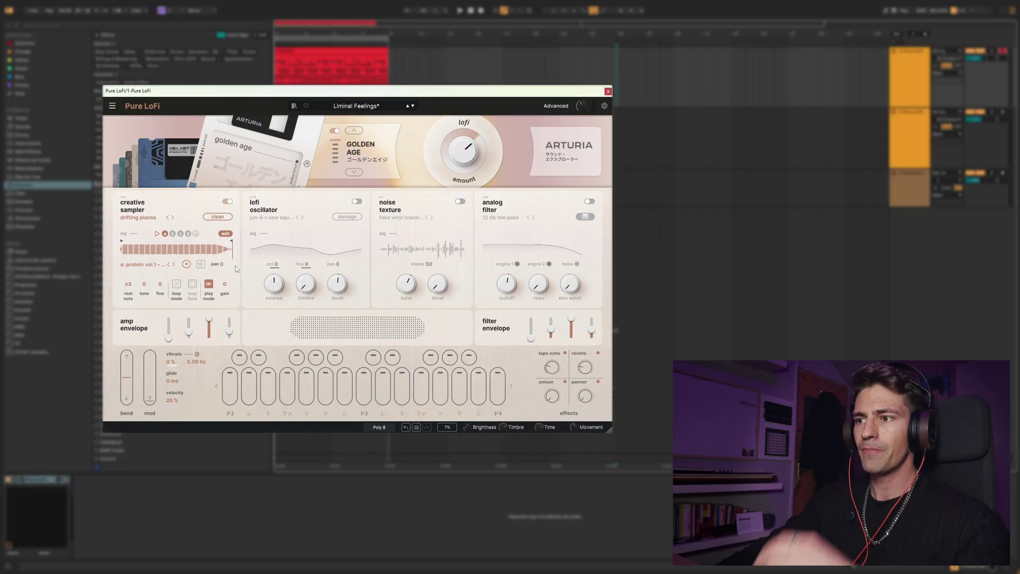
left_click_drag(231, 252, 153, 255)
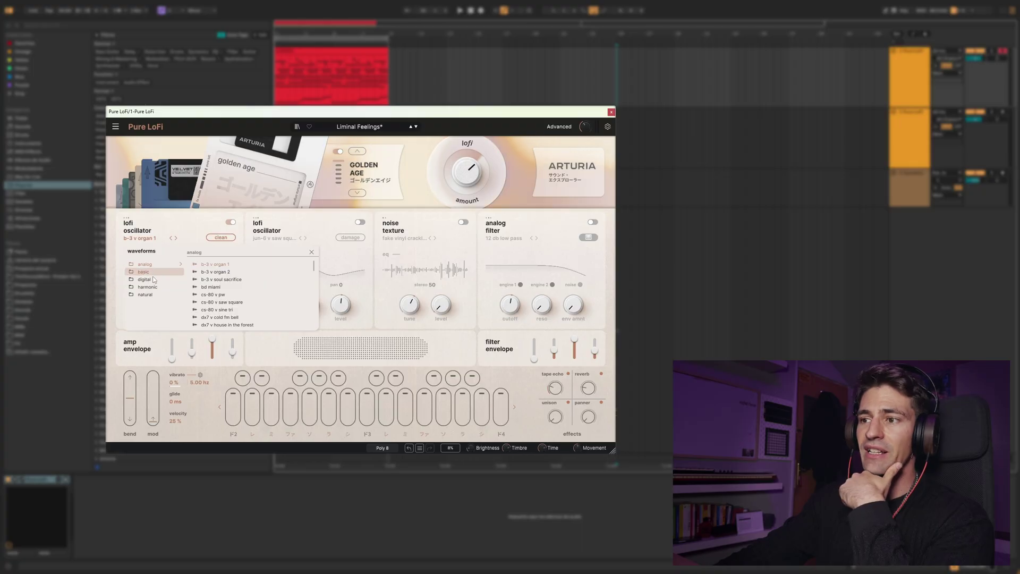
Load the analog waveform bd miami into the first lofi oscillator and try its timbre control.
left_click(202, 287)
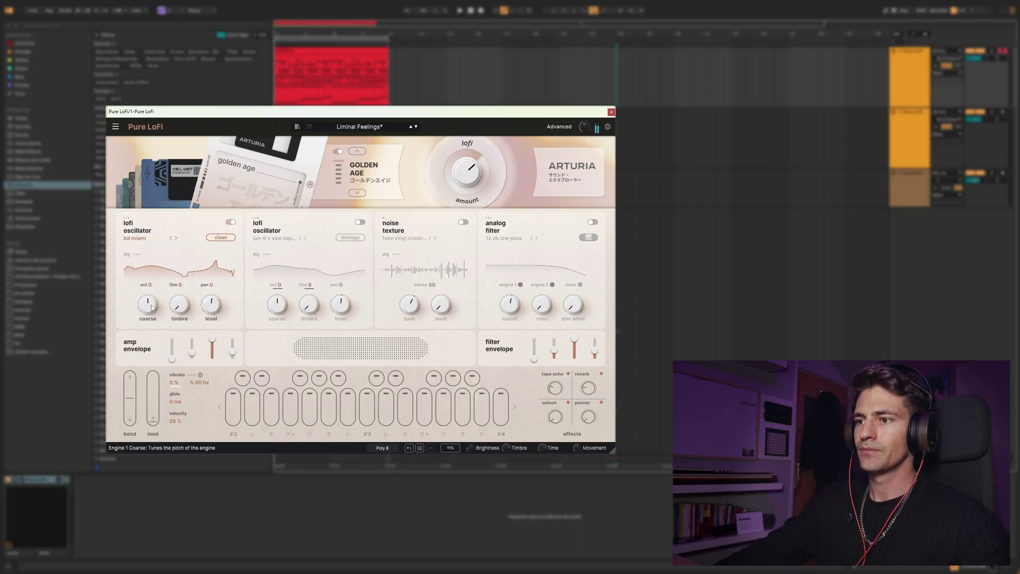
mouse_move(202, 261)
left_click(215, 238)
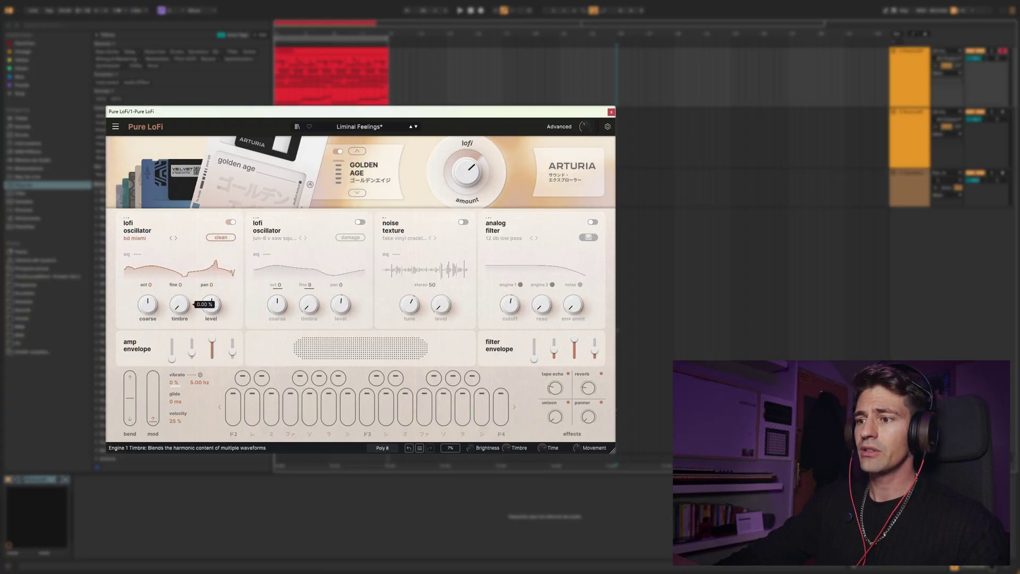
mouse_move(179, 303)
left_mouse_down()
mouse_move(179, 250)
mouse_move(180, 306)
left_mouse_up()
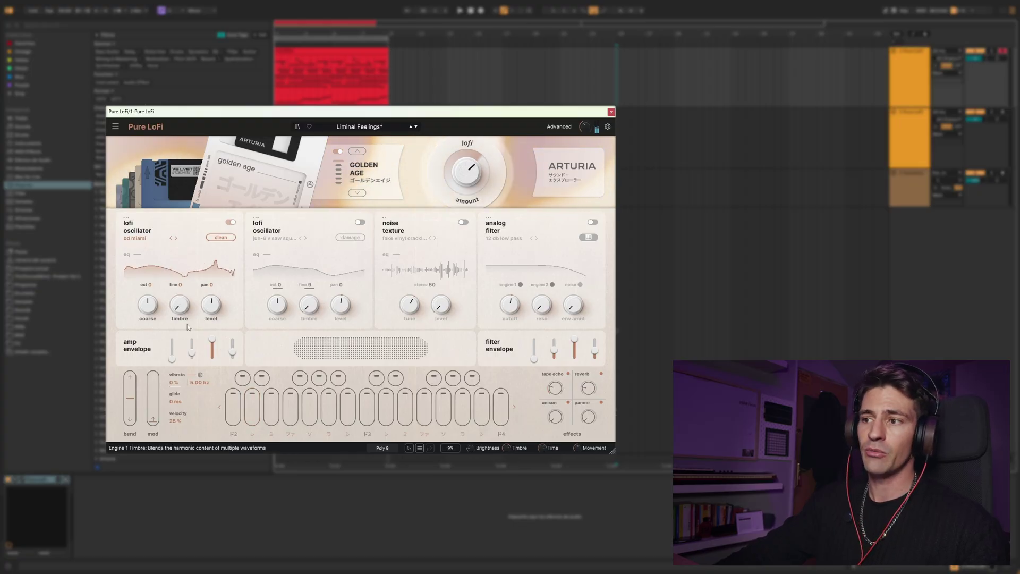
Load the "bowed double b..." waveform into the first lofi oscillator and switch on the second oscillator.
left_click(139, 238)
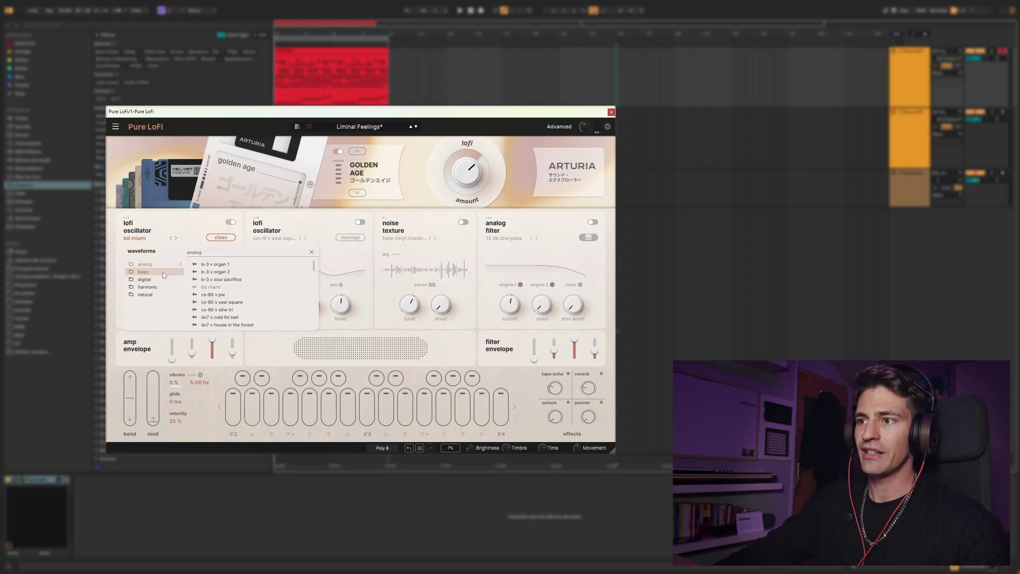
left_click(148, 289)
left_click(199, 300)
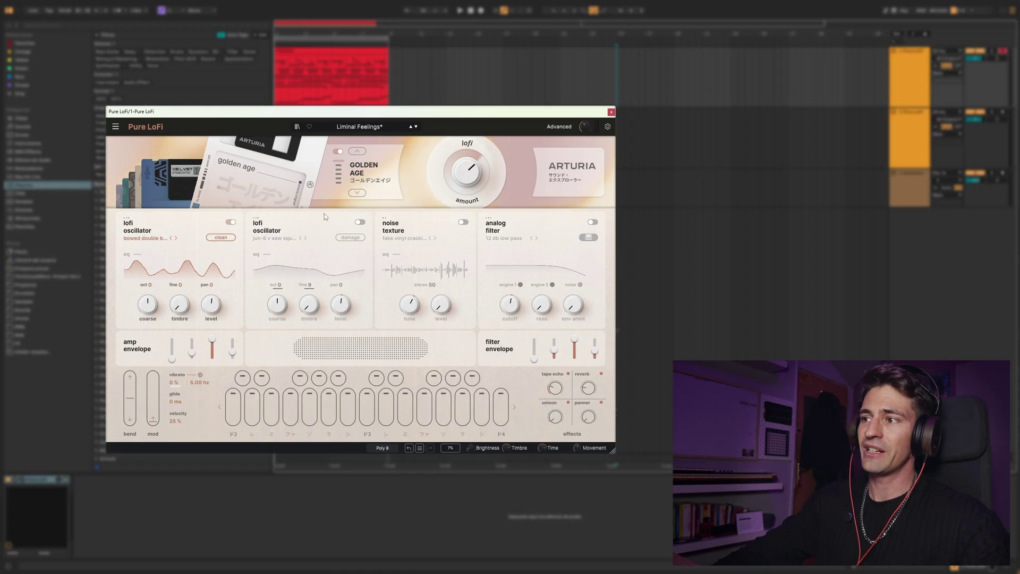
left_click(360, 222)
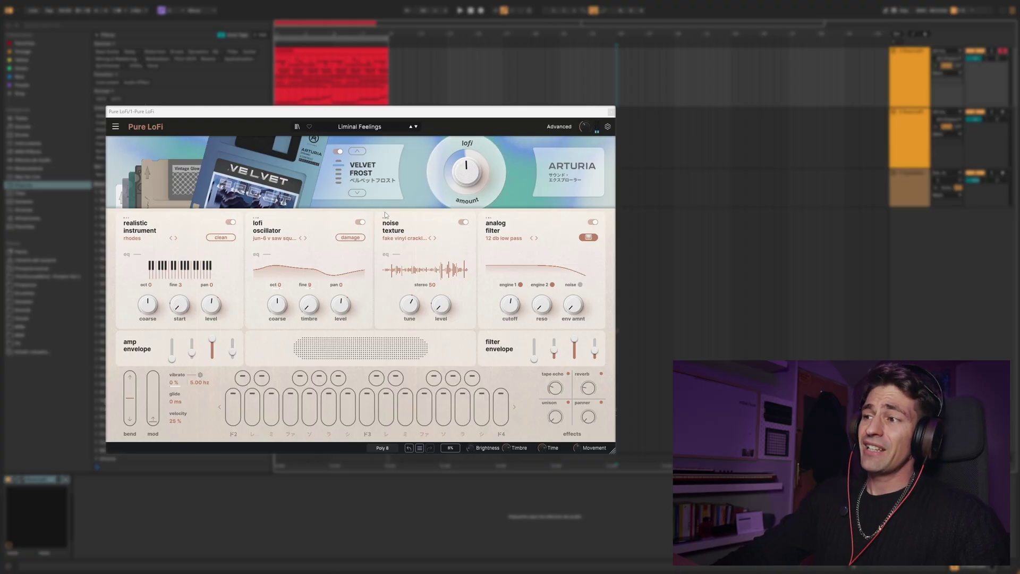
Switch off the analog filter and check the noise engine's texture and transient types.
left_click(593, 222)
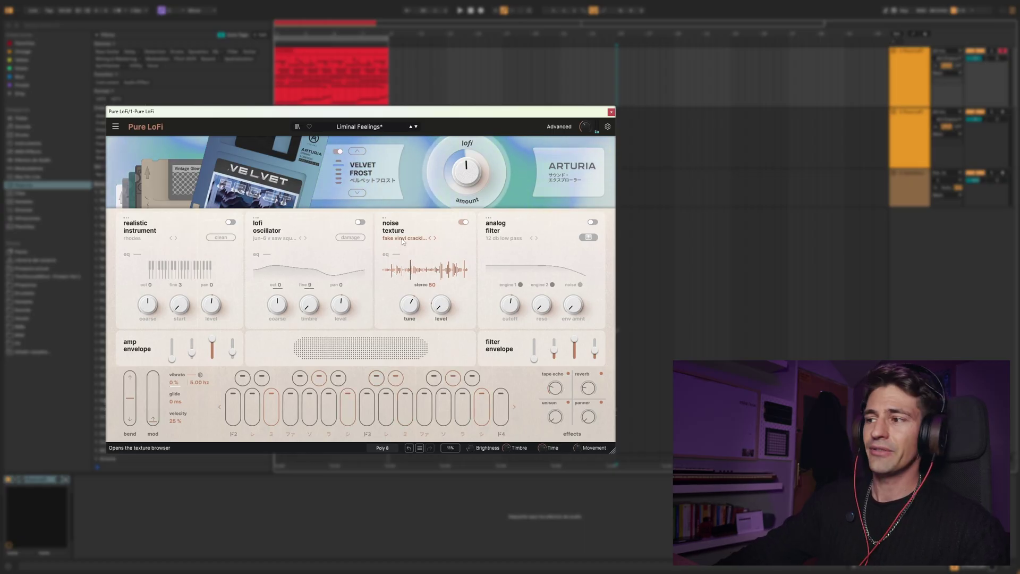
left_click(398, 237)
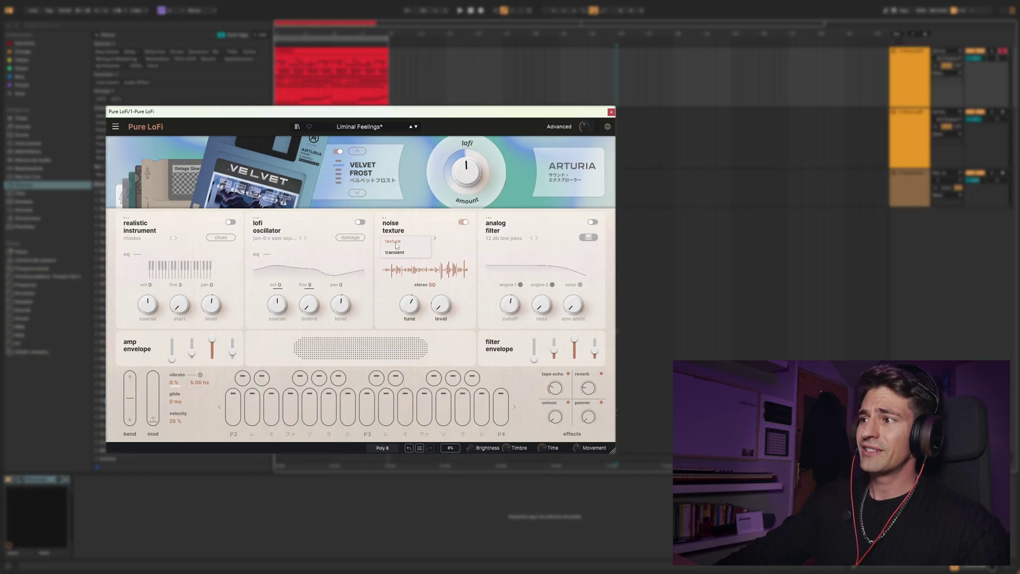
left_click(426, 222)
Try the noise texture's EQ high cutoff and lower its stereo width to 0.
mouse_move(393, 254)
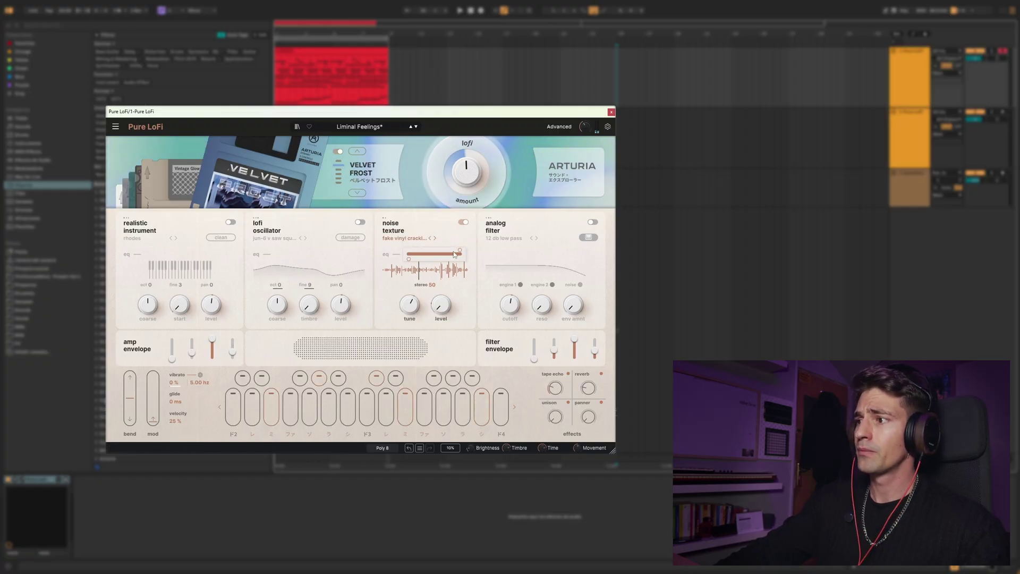
mouse_move(460, 253)
left_mouse_down()
mouse_move(430, 256)
mouse_move(459, 249)
left_mouse_up()
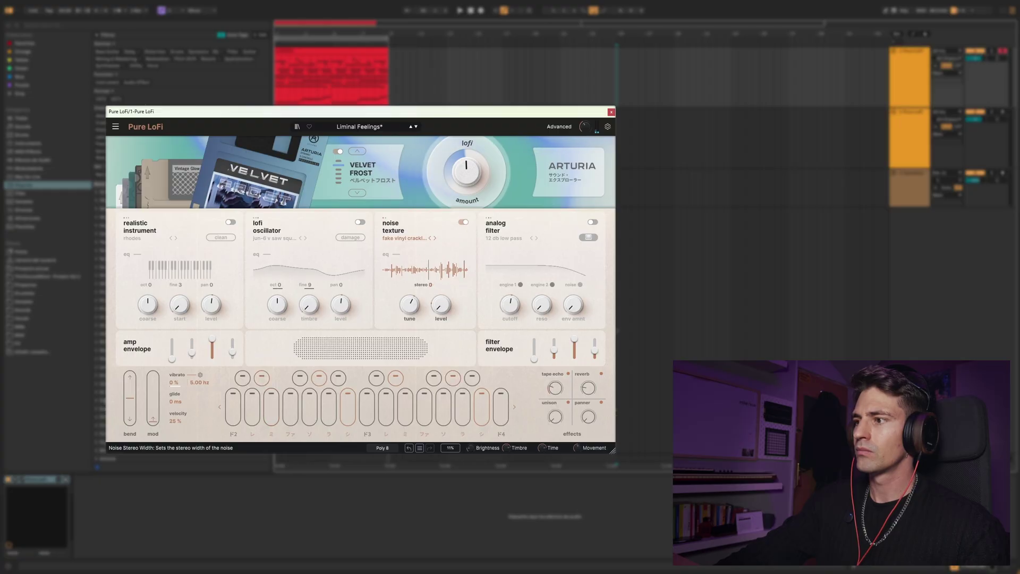
left_click_drag(435, 285, 435, 308)
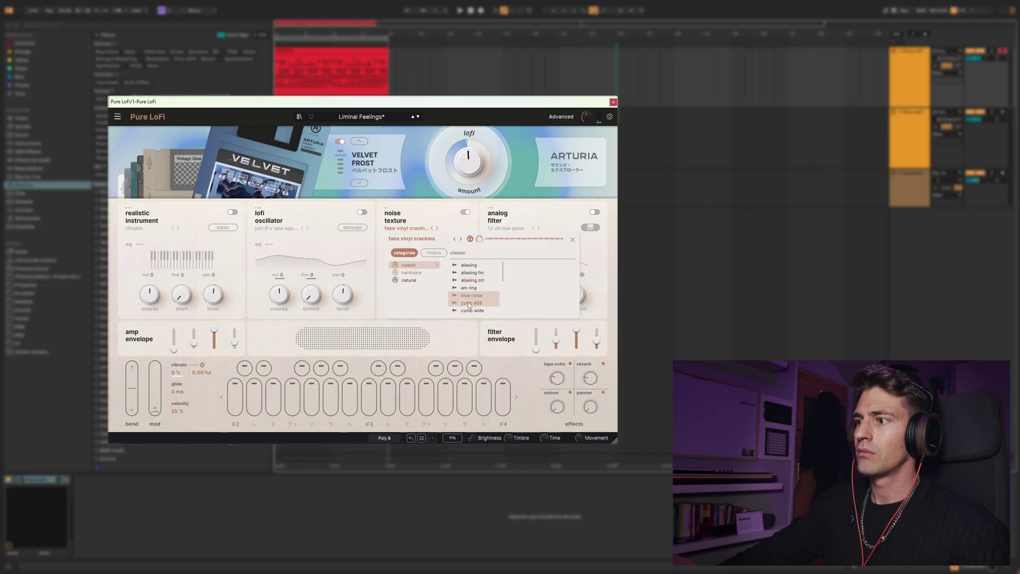
Browse and audition noise textures in the hardware and natural categories.
left_click(411, 273)
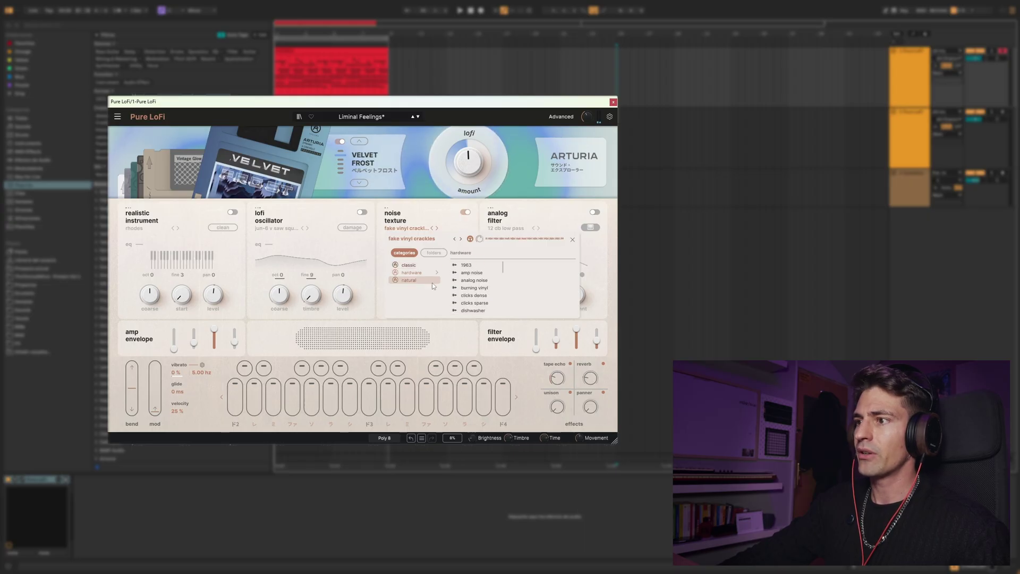
scroll(467, 283, "down", 5)
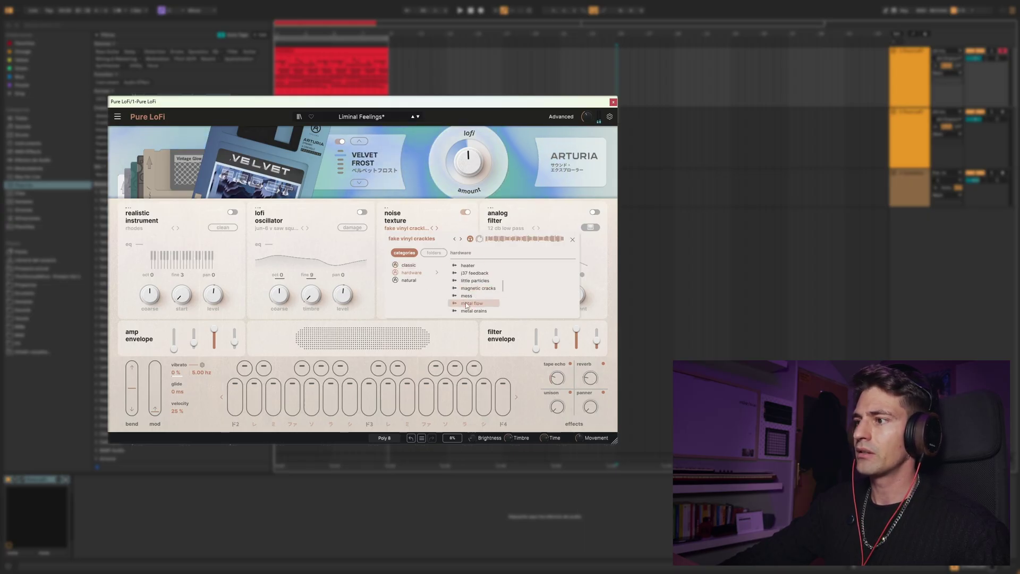
left_click(474, 272)
left_click(437, 280)
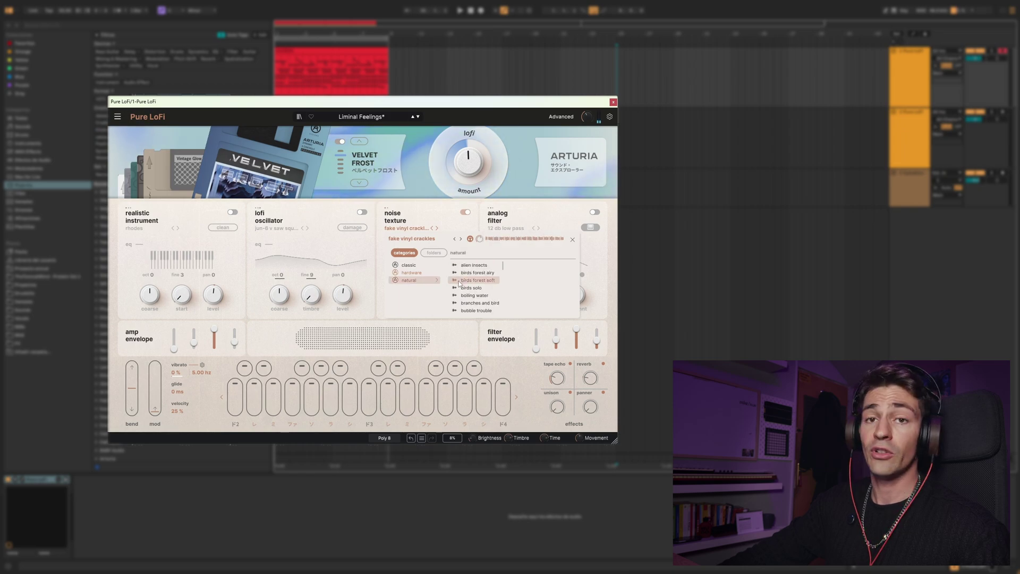
scroll(467, 292, "down", 2)
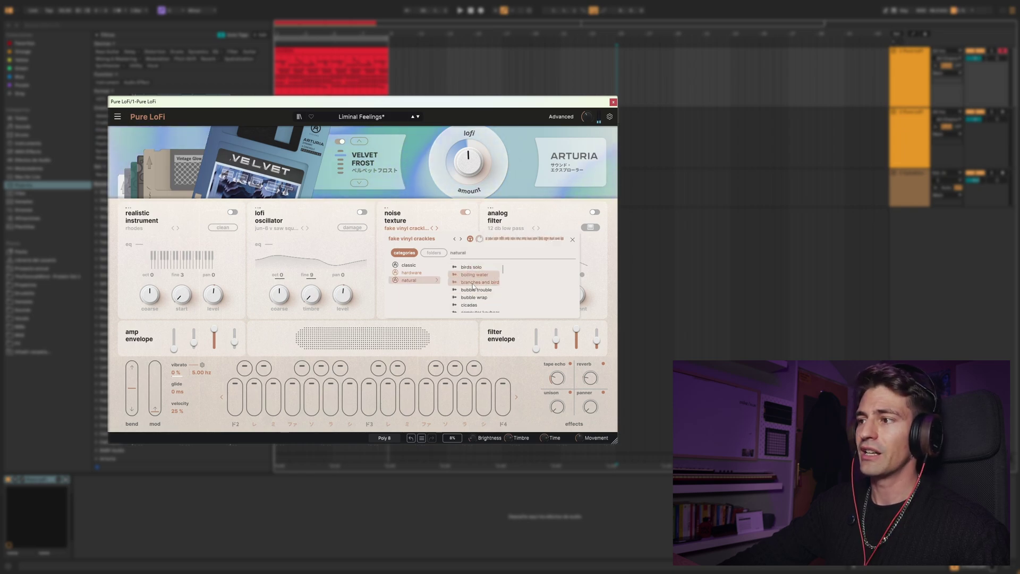
left_click(472, 285)
left_click(469, 290)
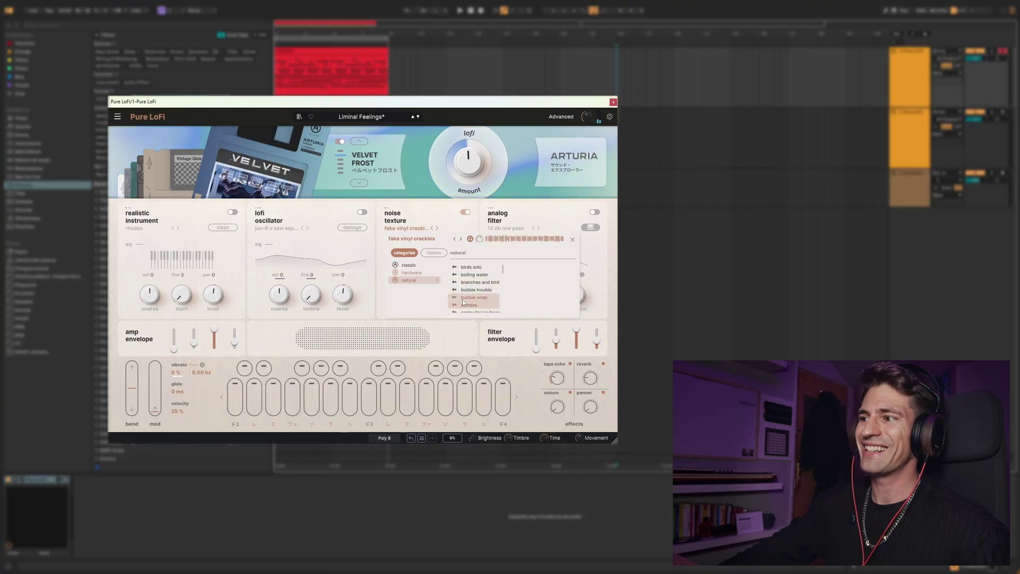
Load the bubble wrap noise texture, switch the noise engine to the transient type and audition the crash with the realistic instrument toggled.
left_click(459, 298)
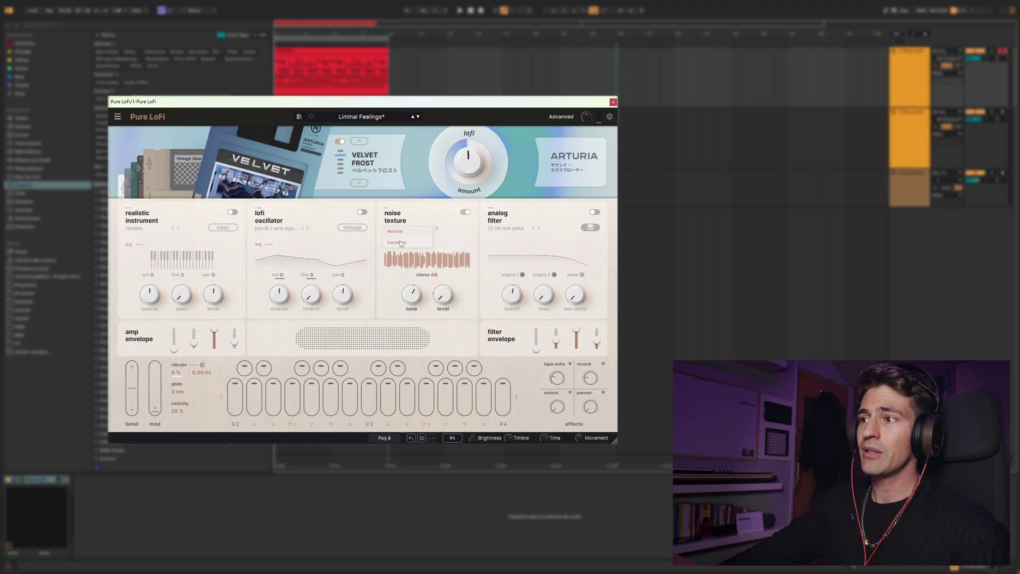
left_click(401, 244)
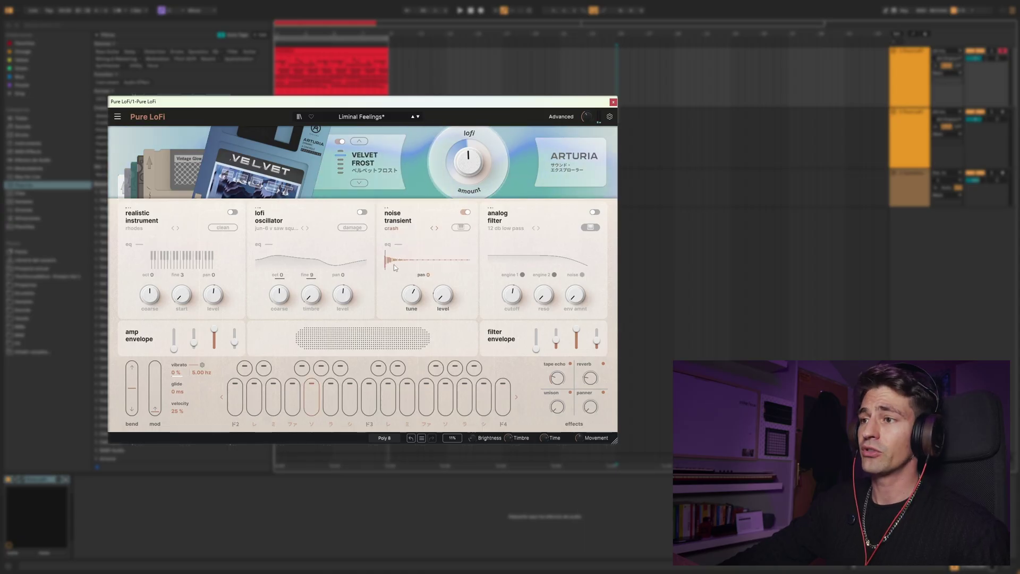
left_click(234, 213)
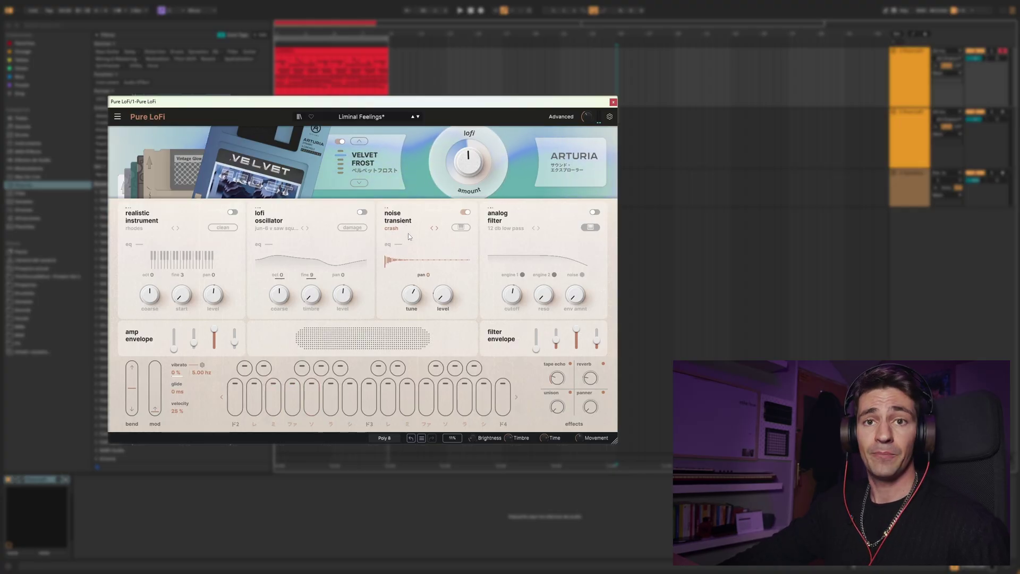
left_click(232, 212)
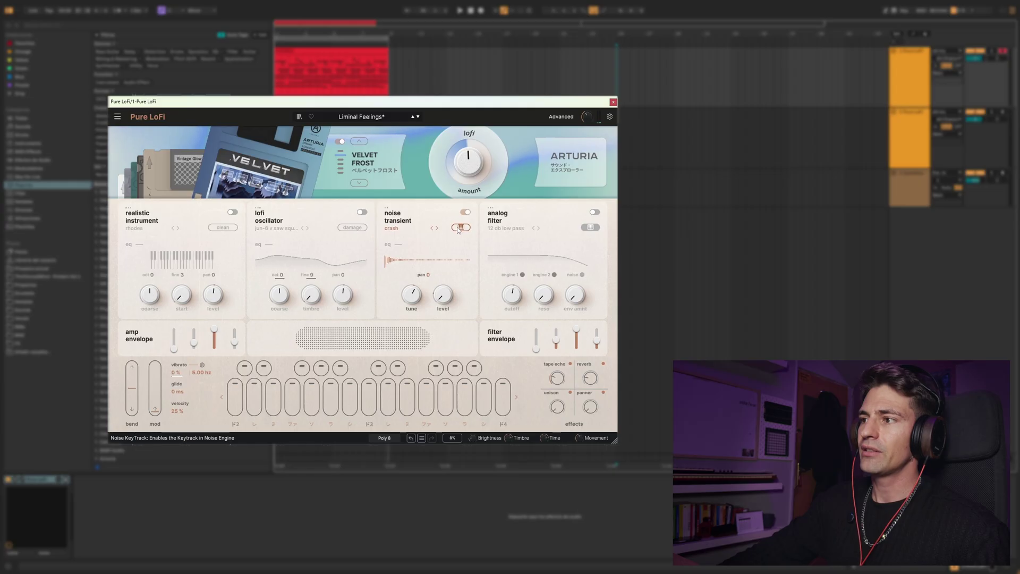
Try keyboard tracking on the noise transient and switch the noise engine off.
left_click(460, 228)
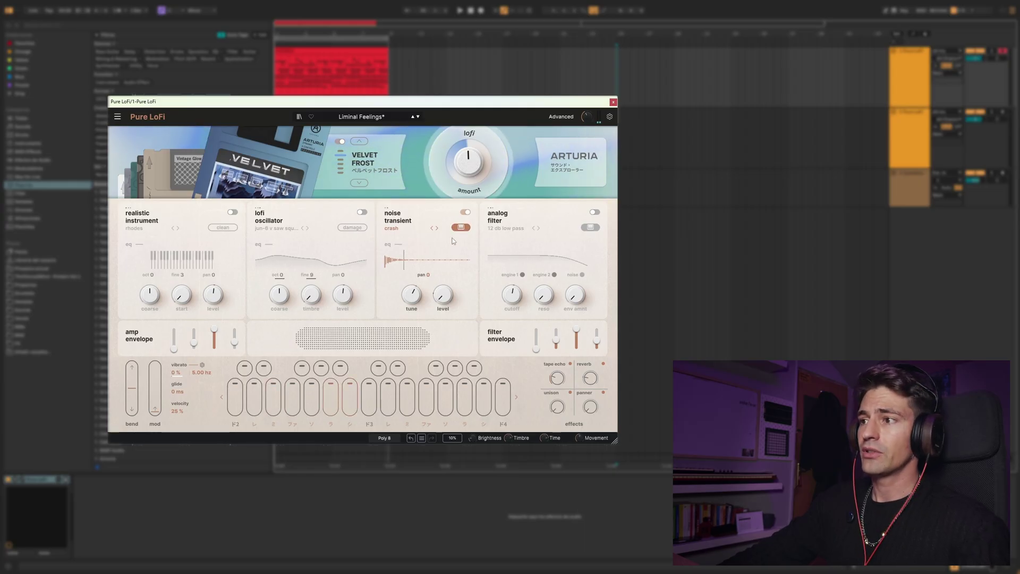
left_click(460, 227)
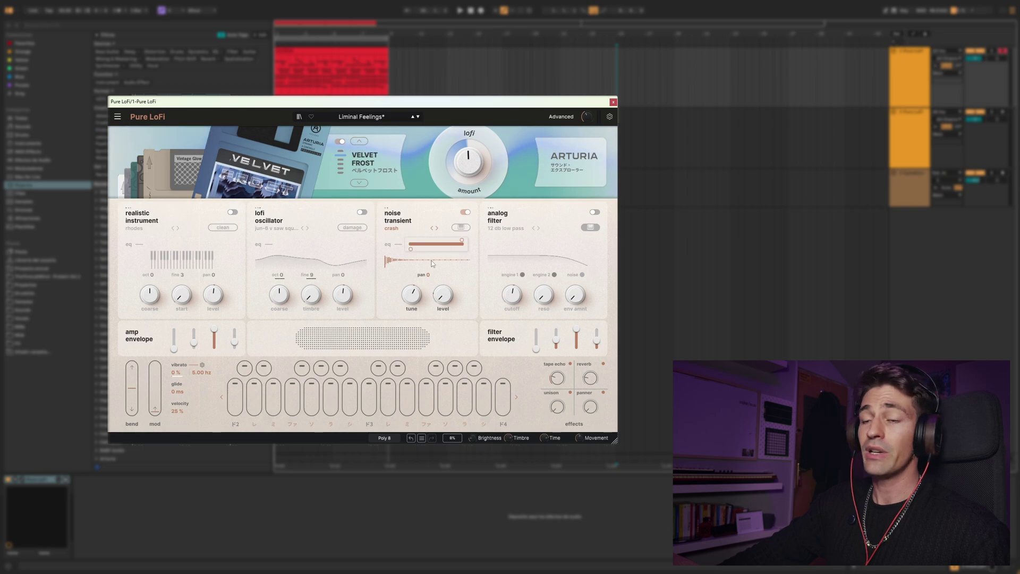
left_click(464, 212)
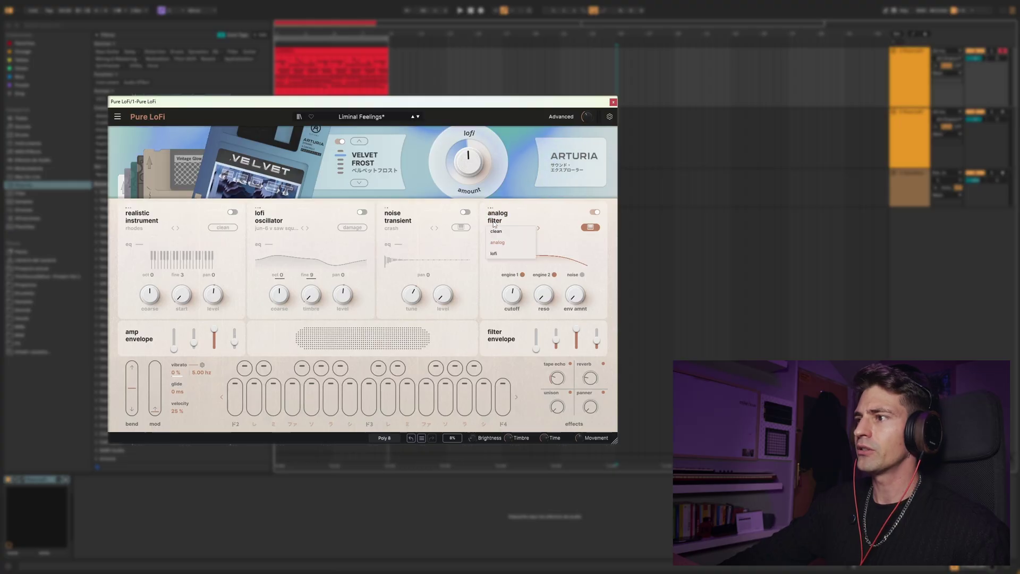
Switch on the realistic instrument and lower the cutoff of the analog 12 dB low pass filter.
left_click(233, 213)
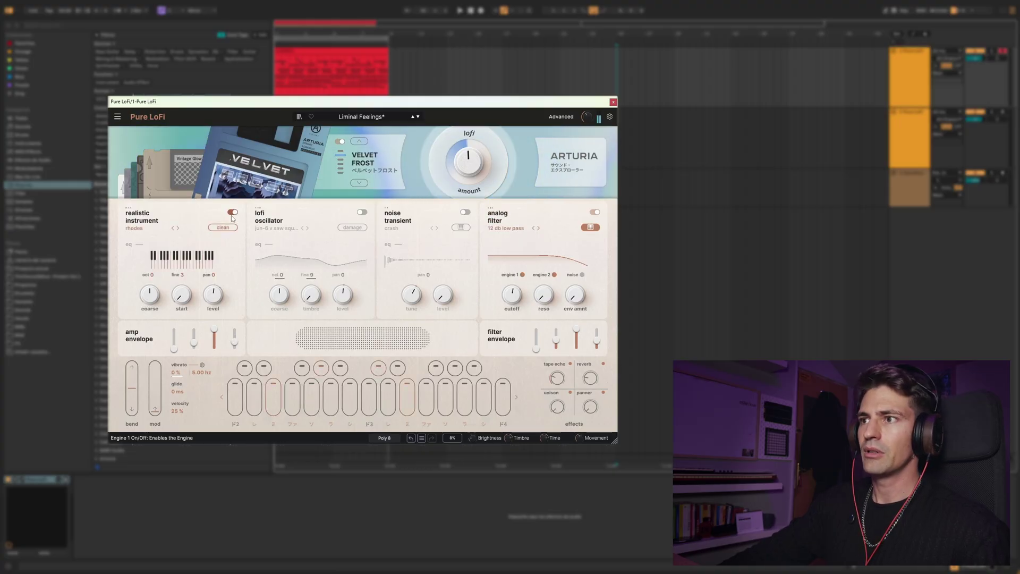
left_click(593, 228)
left_click(593, 228)
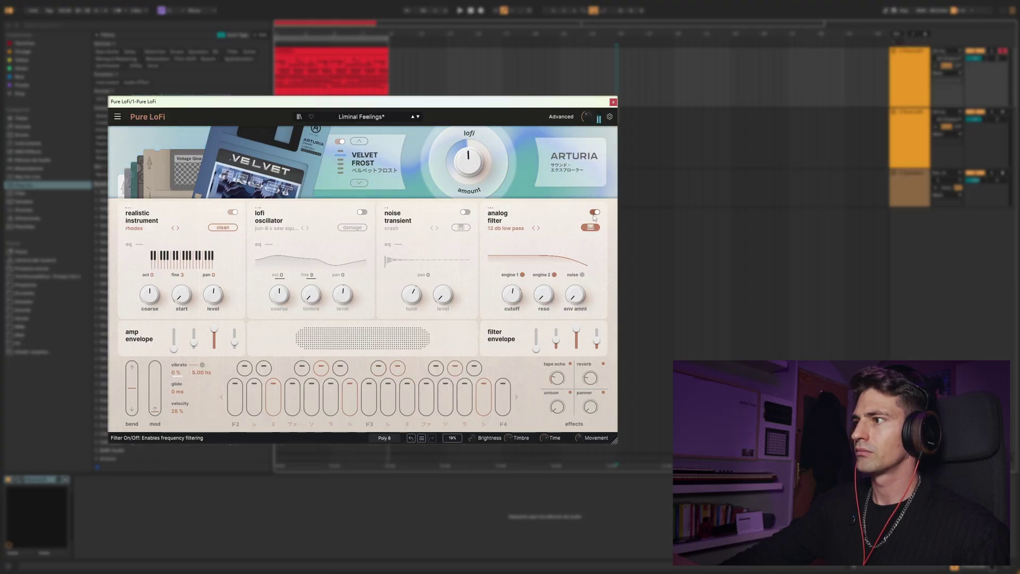
left_click(505, 228)
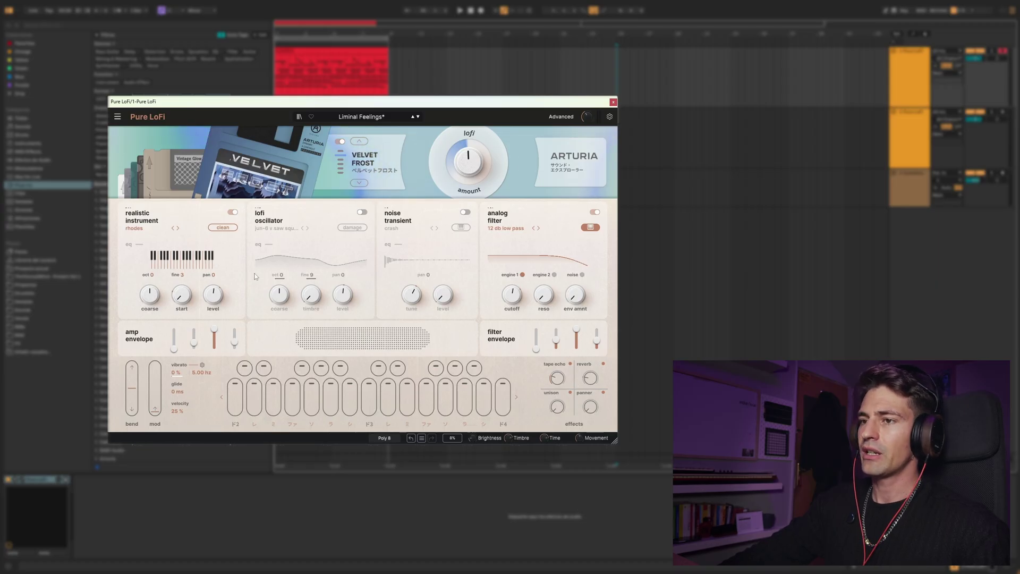
left_click_drag(513, 306, 513, 274)
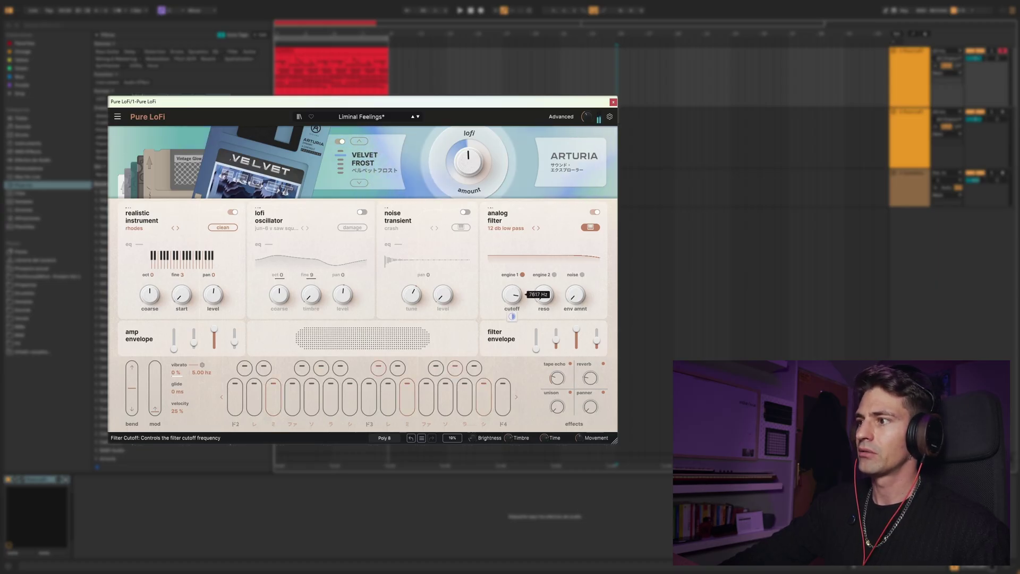
Switch on the lofi oscillator and the noise engine in texture mode, and enable filtering for engine 2 and noise.
left_click(363, 212)
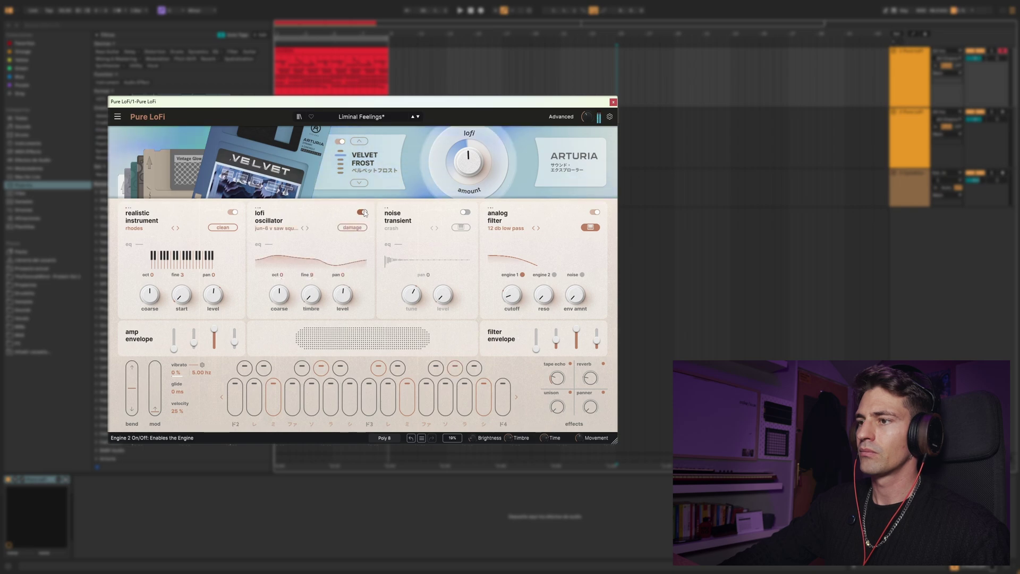
left_click(554, 275)
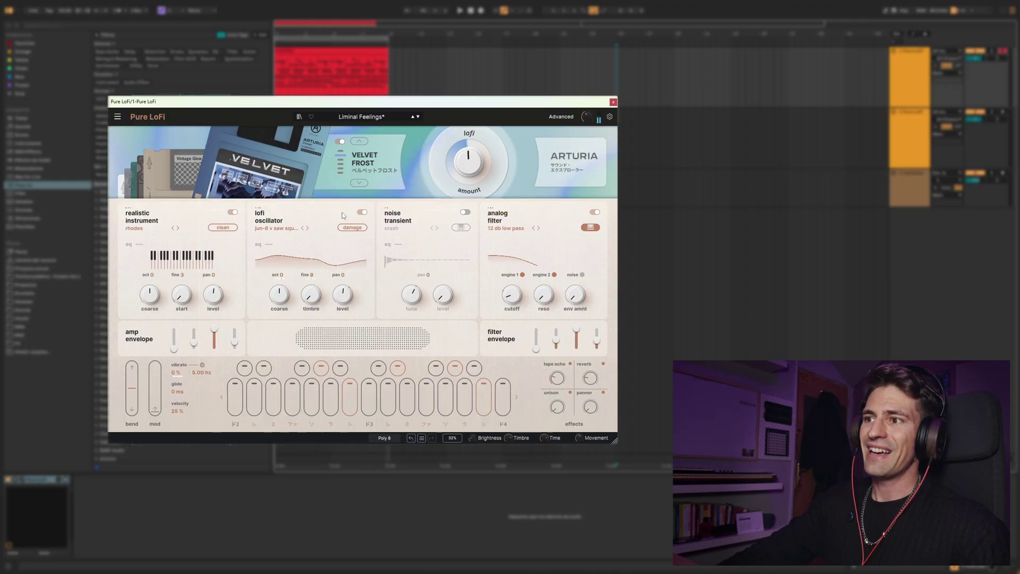
left_click(465, 212)
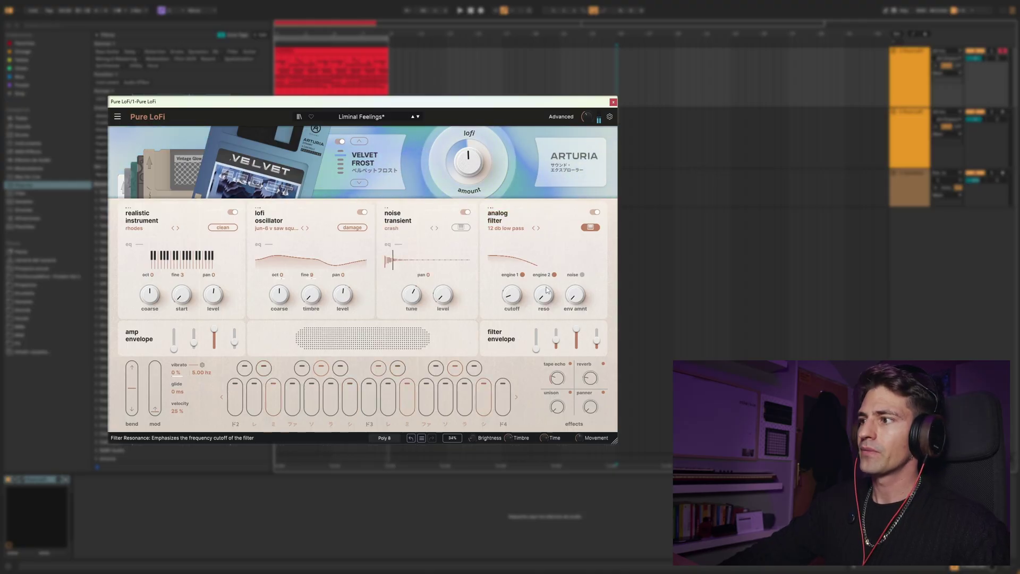
left_click(392, 229)
left_click(397, 218)
left_click(397, 219)
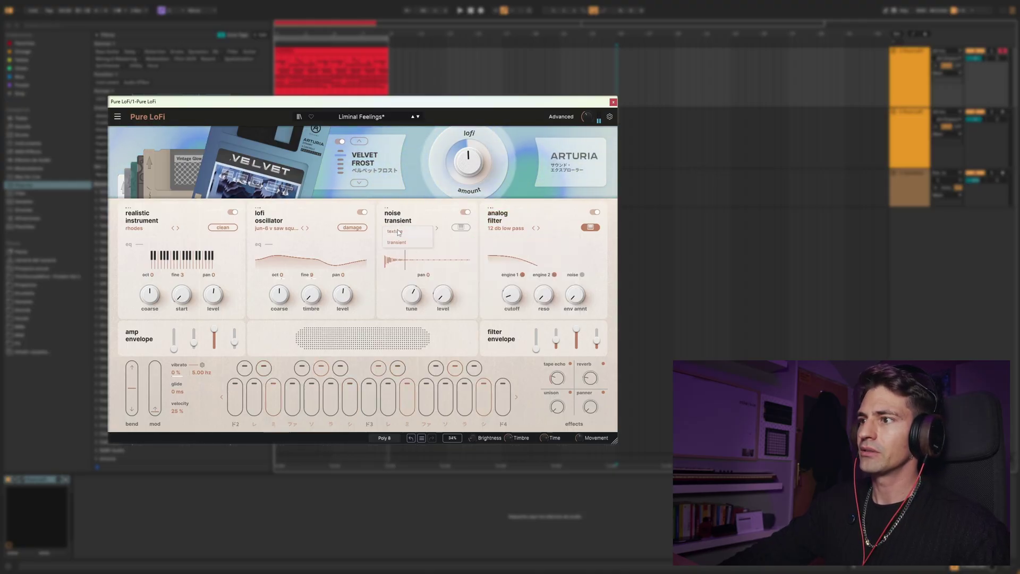
left_click(396, 232)
left_click(582, 274)
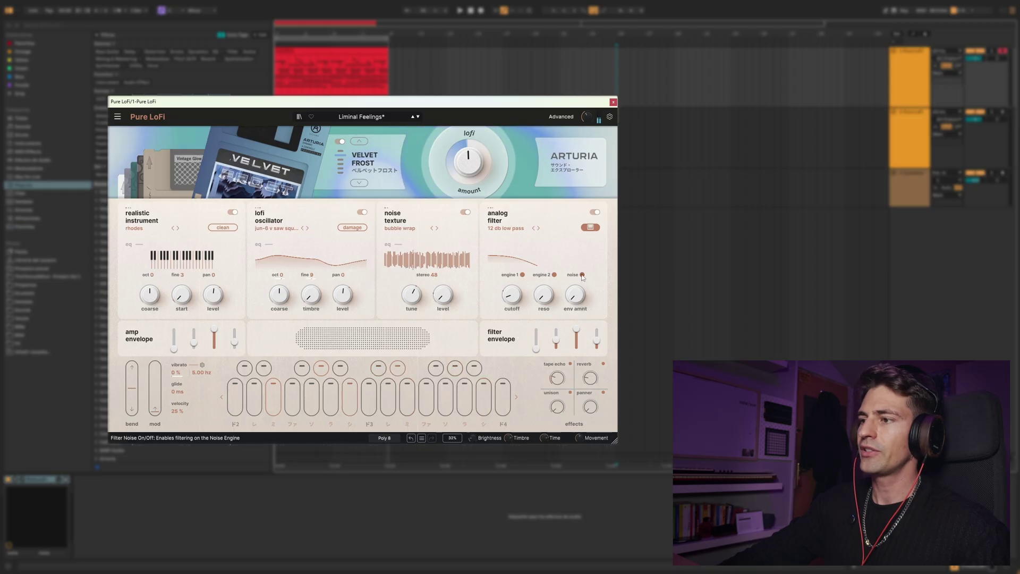
Try a higher cutoff and more resonance on the analog filter.
left_click_drag(512, 294, 511, 285)
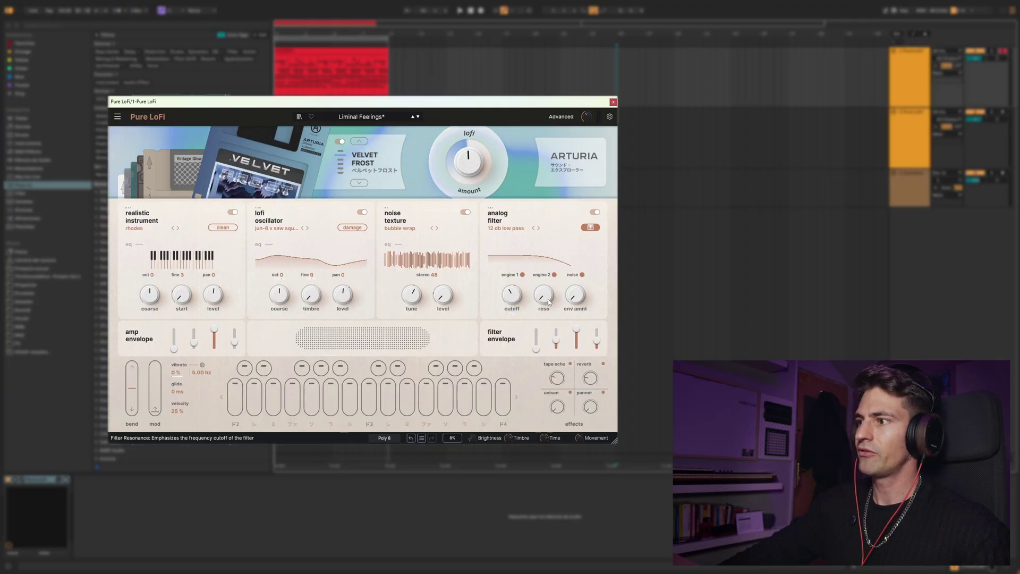
left_click_drag(543, 293, 544, 284)
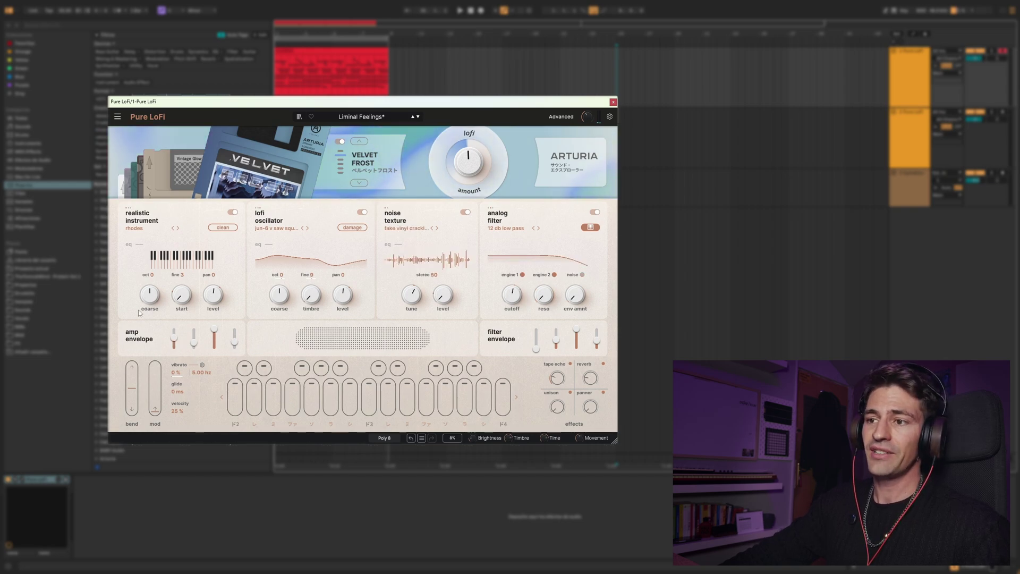
Try an amp envelope attack of 10 s and bring the attack back to its minimum.
left_click_drag(173, 342, 173, 328)
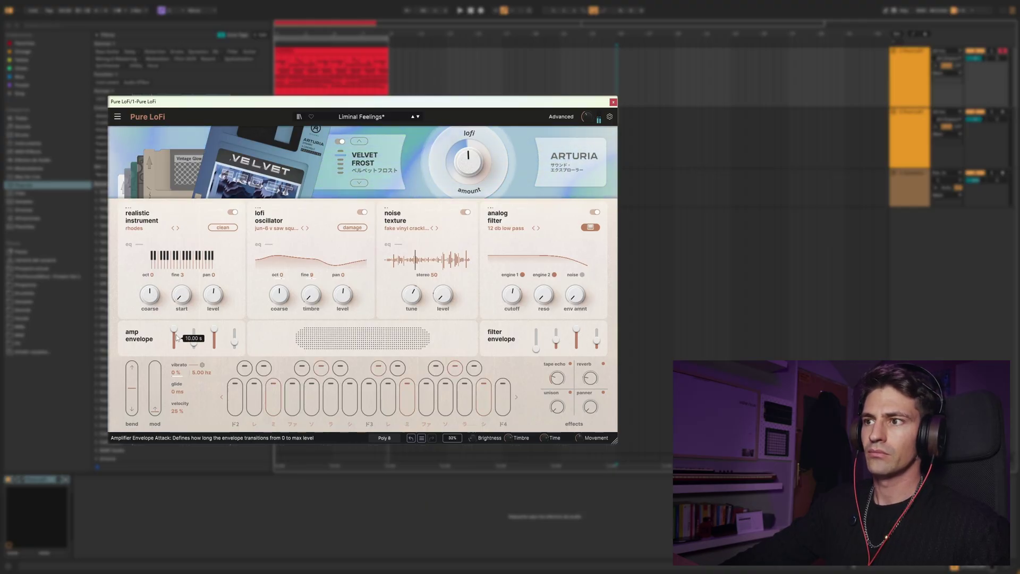
left_click_drag(175, 338, 176, 345)
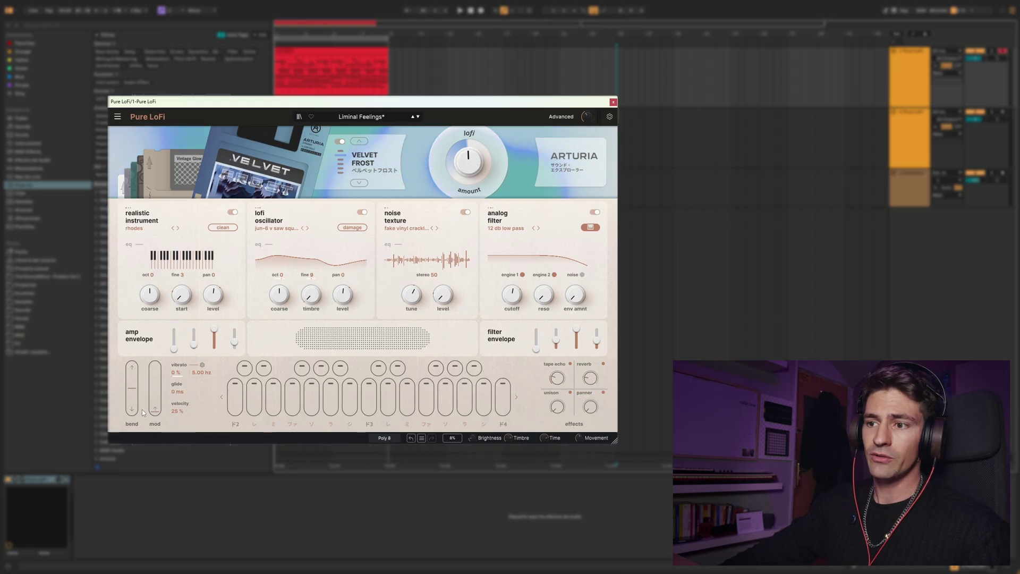
mouse_move(136, 394)
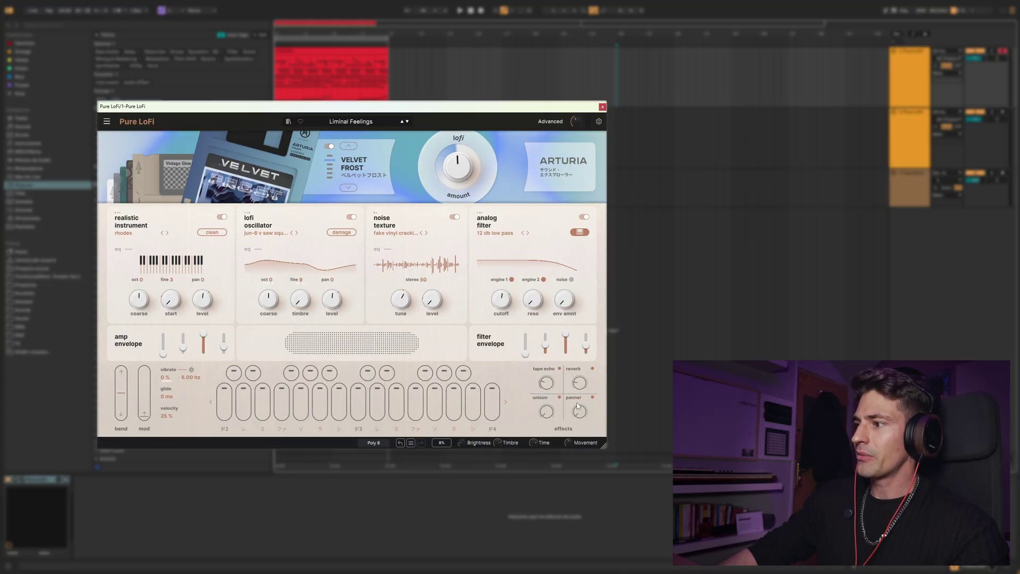
Try different dry/wet amounts on the tape echo, reverb, unison and panner effects.
left_click_drag(546, 383, 546, 324)
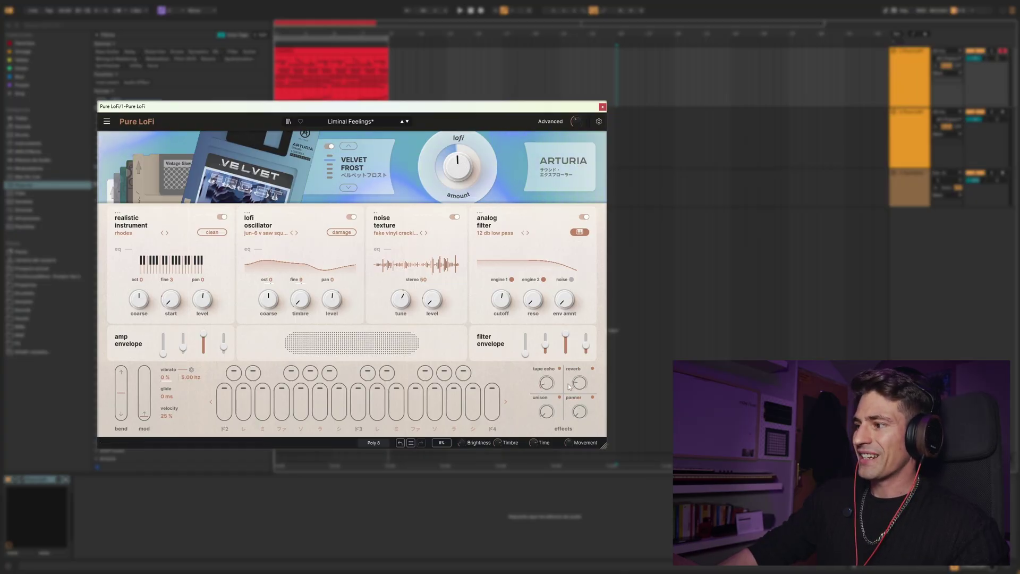
mouse_move(579, 382)
left_mouse_down()
mouse_move(579, 340)
mouse_move(579, 382)
left_mouse_up()
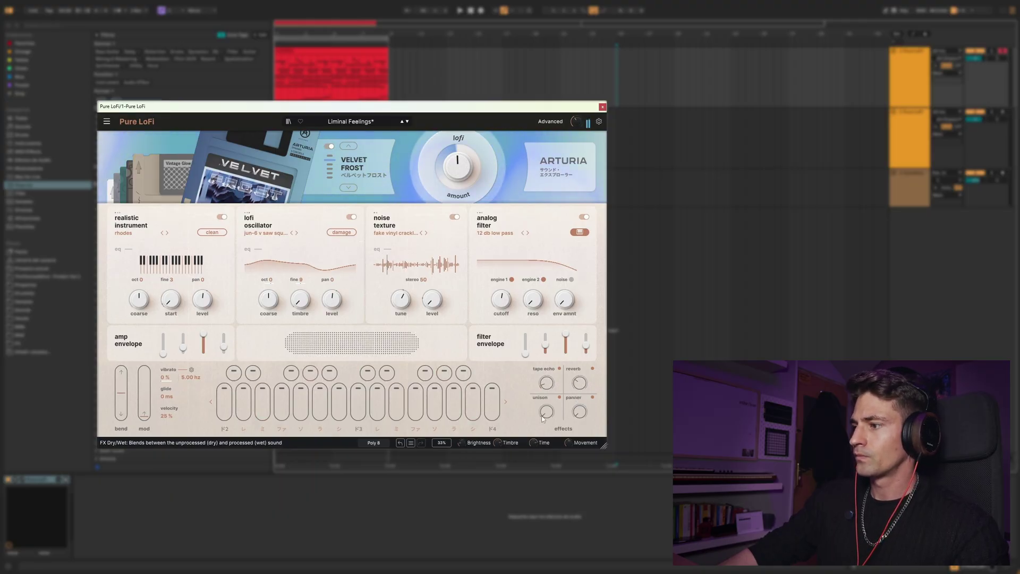
left_click_drag(546, 412, 546, 387)
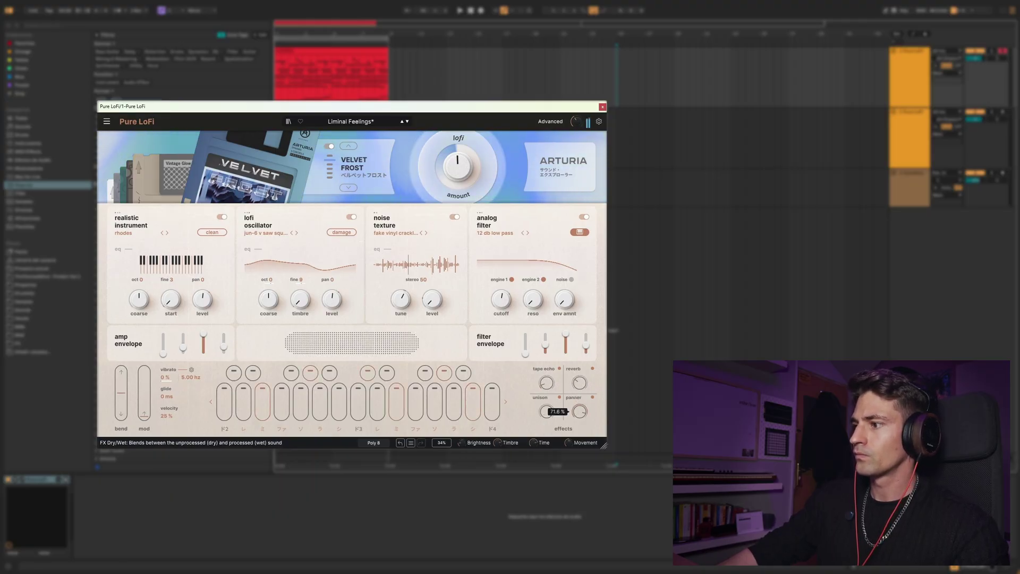
left_click_drag(579, 405, 579, 412)
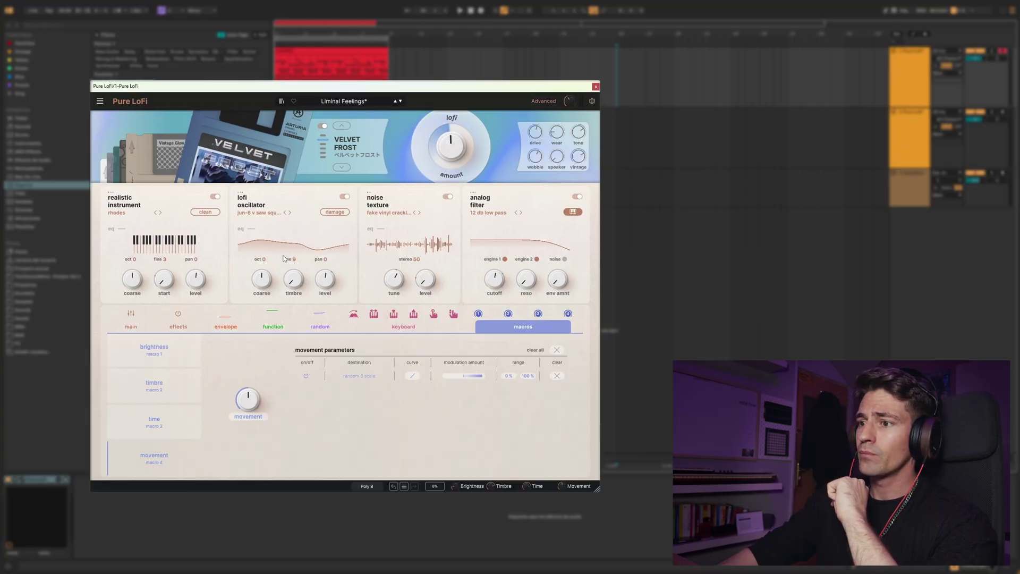
Open the advanced panel and reshape the amp envelope with a longer attack, decay and release and a lower sustain.
left_click(178, 327)
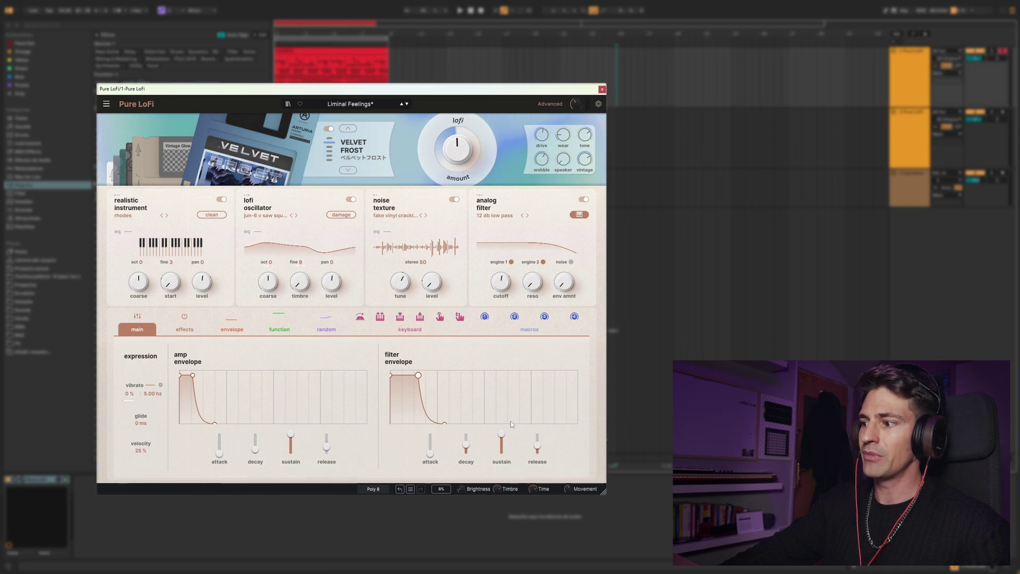
left_click(550, 103)
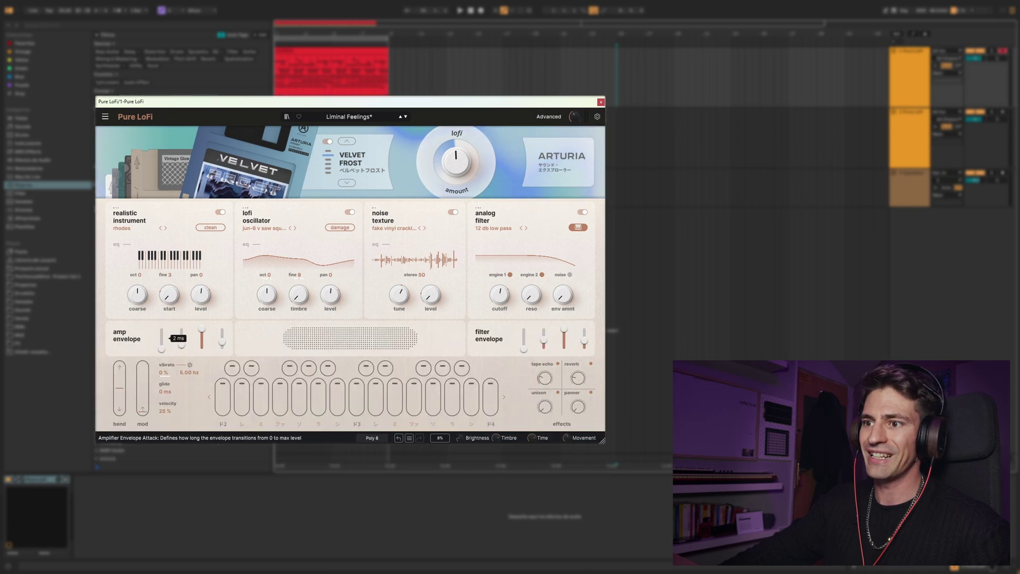
left_click(549, 116)
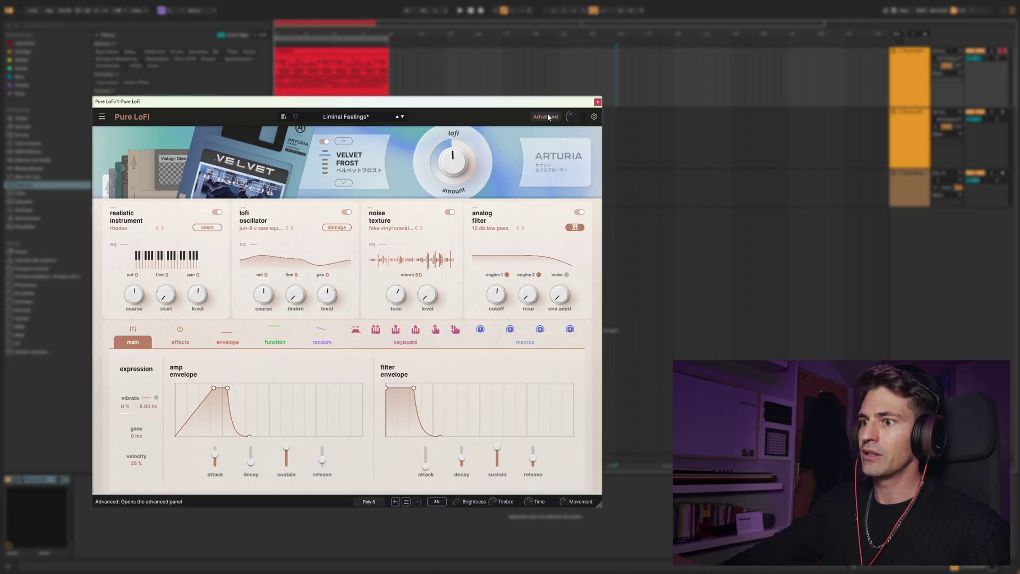
left_click_drag(213, 388, 187, 394)
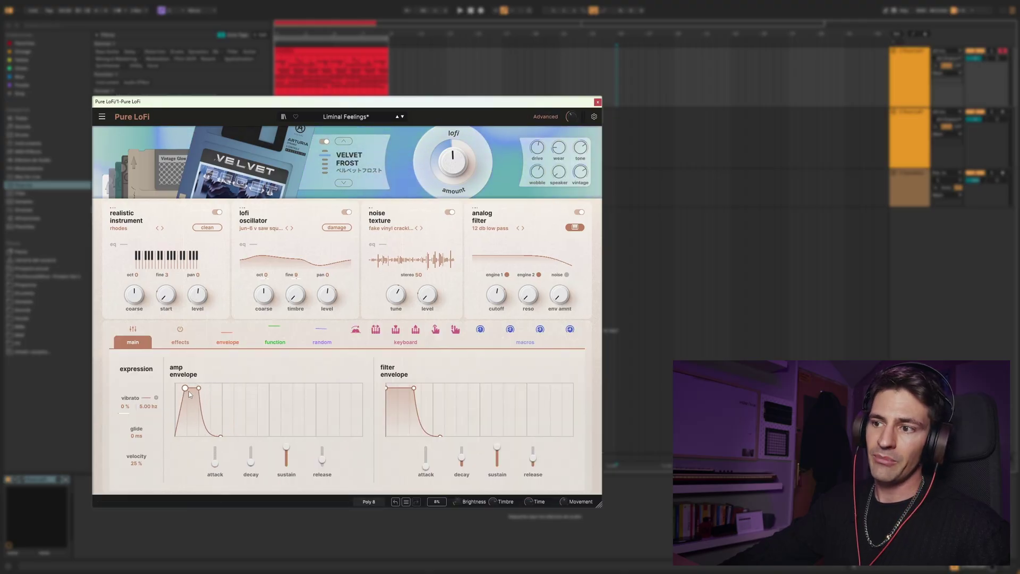
left_click_drag(215, 462, 287, 456)
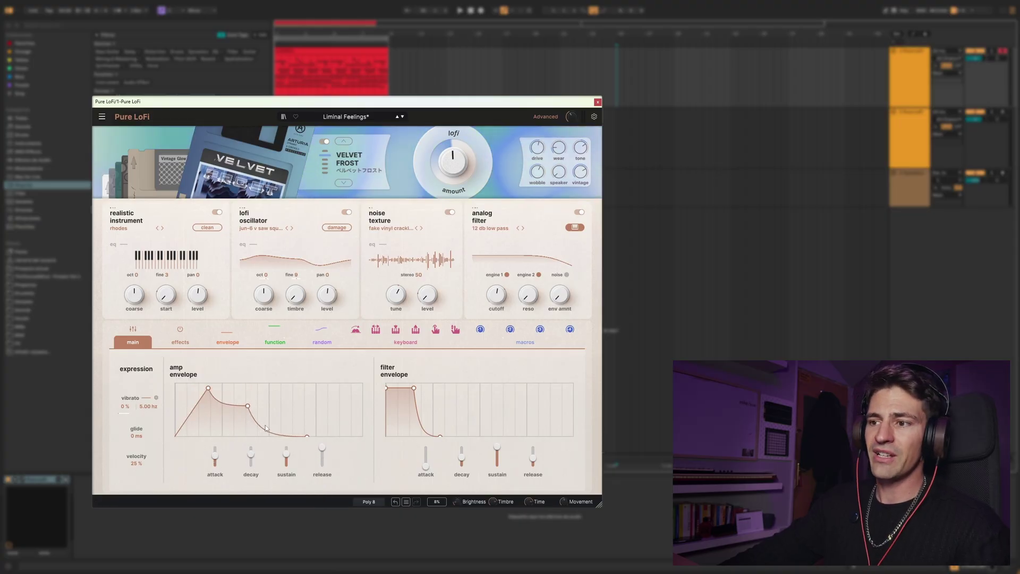
Examine the effects section, checking the tape echo slot's available effect types and presets.
left_click(180, 342)
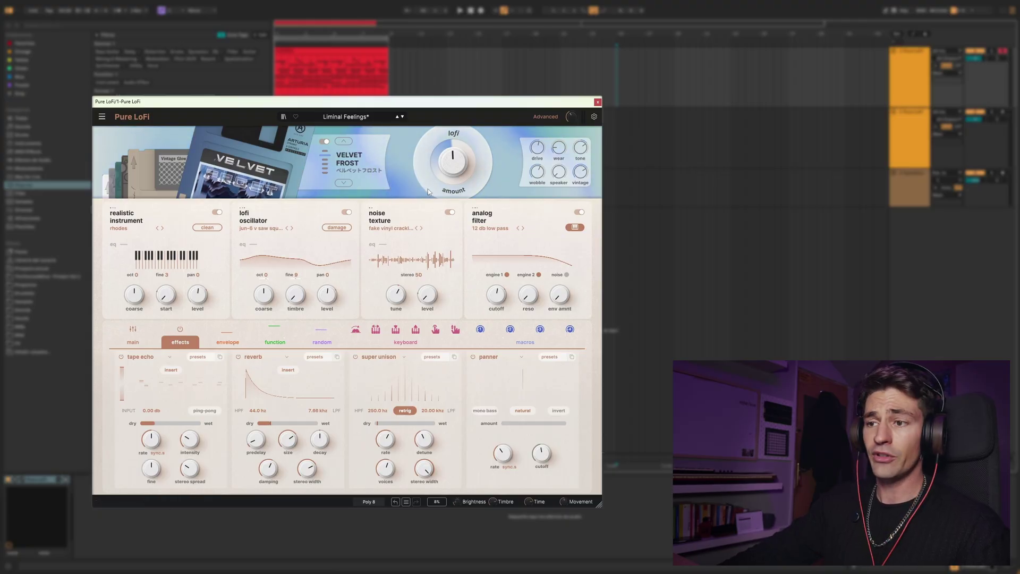
left_click(150, 356)
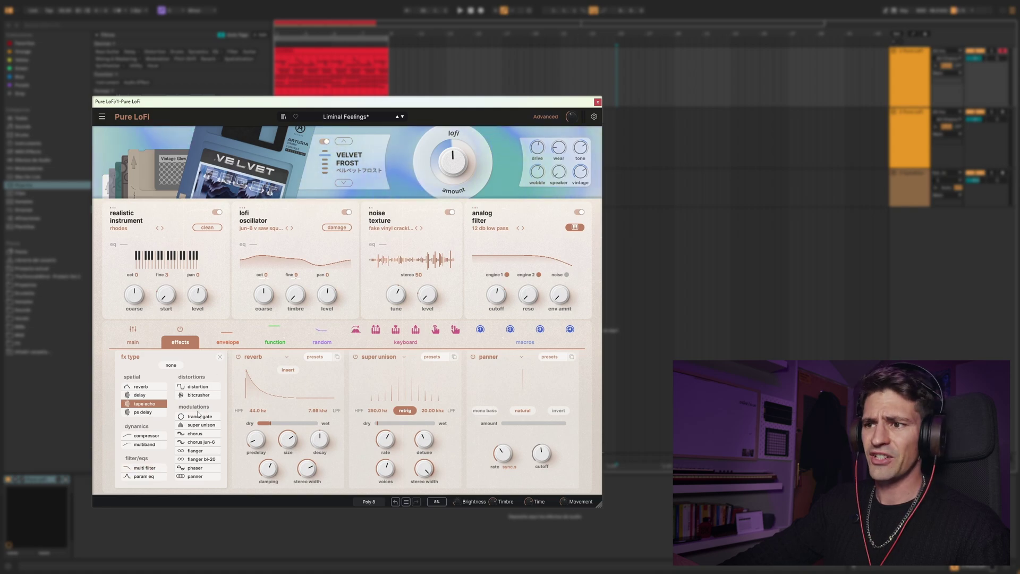
left_click(219, 357)
left_click(202, 357)
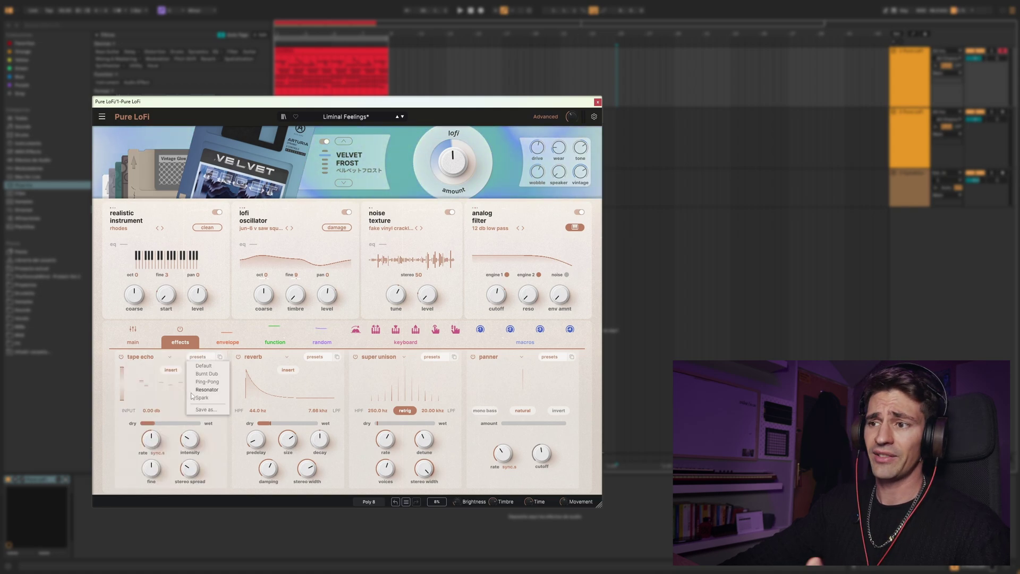
left_click(110, 377)
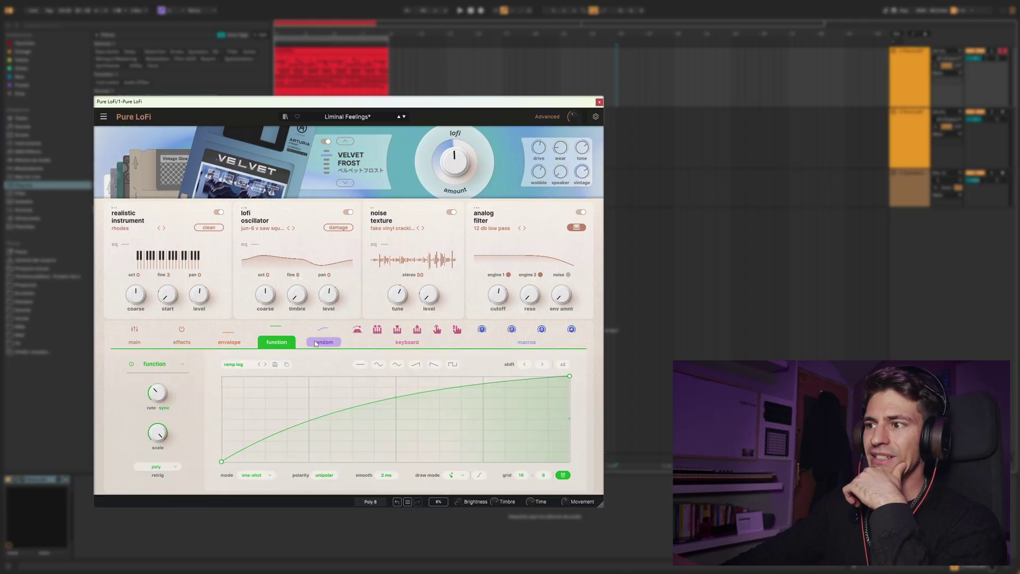
Look through the random, function and envelope modulators and open the envelope slot's list of modulator types.
left_click(323, 344)
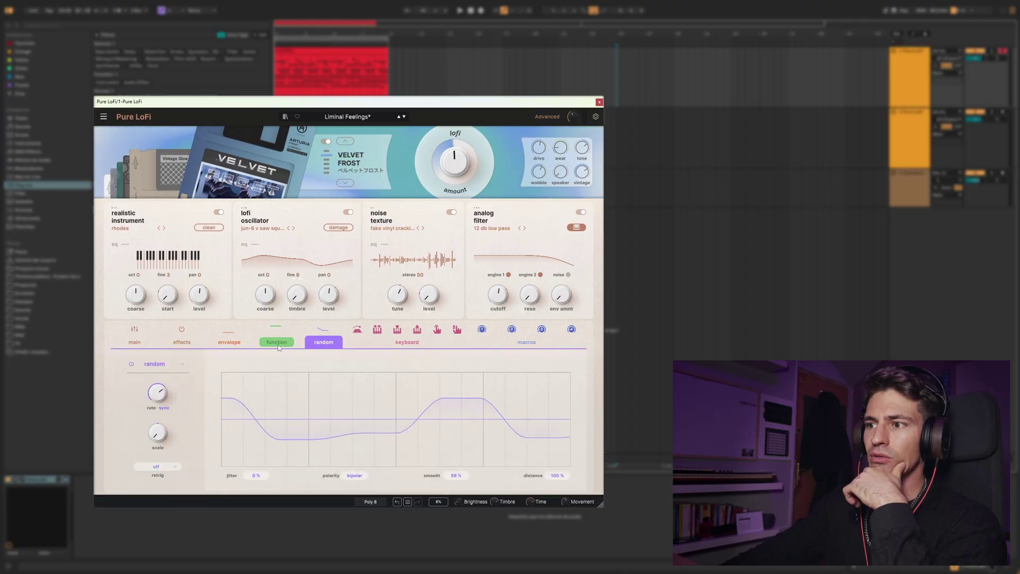
left_click(278, 342)
left_click(242, 342)
left_click(170, 363)
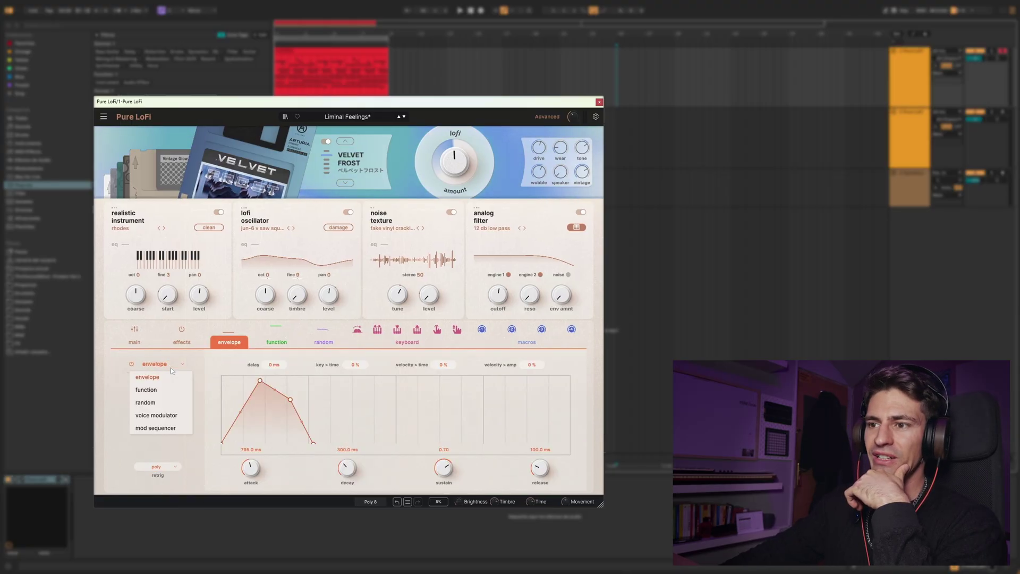
Try the function, voice modulator and mod sequencer types in the first modulator slot and return it to envelope.
left_click(157, 389)
left_click(154, 363)
left_click(152, 415)
left_click(154, 363)
left_click(159, 428)
left_click(154, 363)
left_click(143, 376)
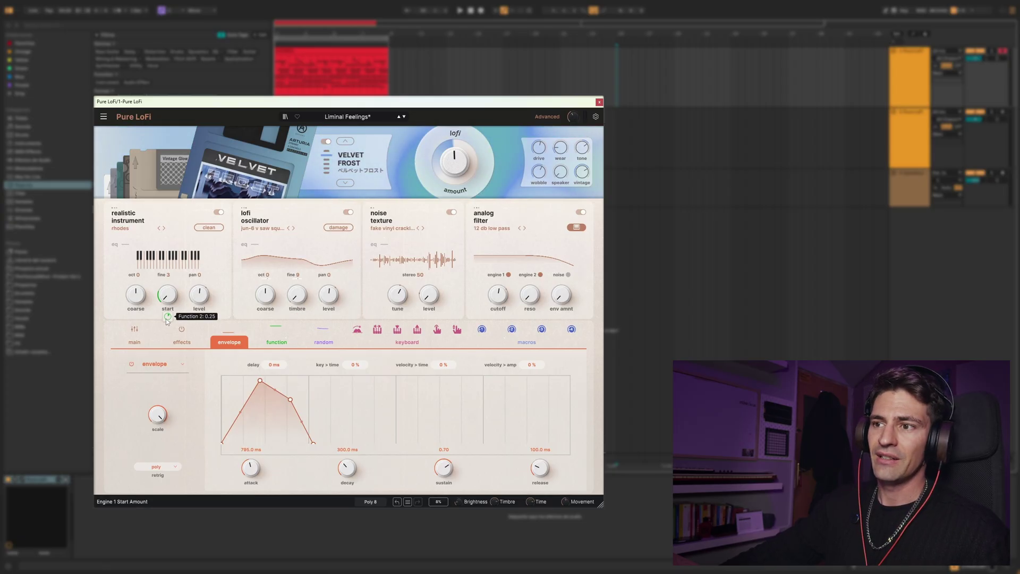
Look through the envelope, function and random modulators and how they can be assigned to the engine and filter controls.
left_click(275, 343)
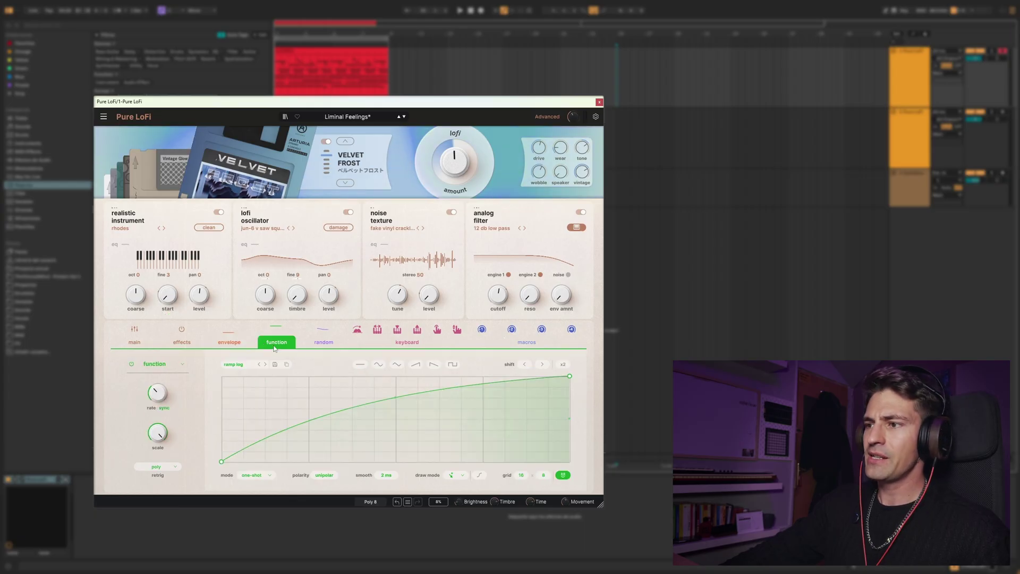
left_click(230, 343)
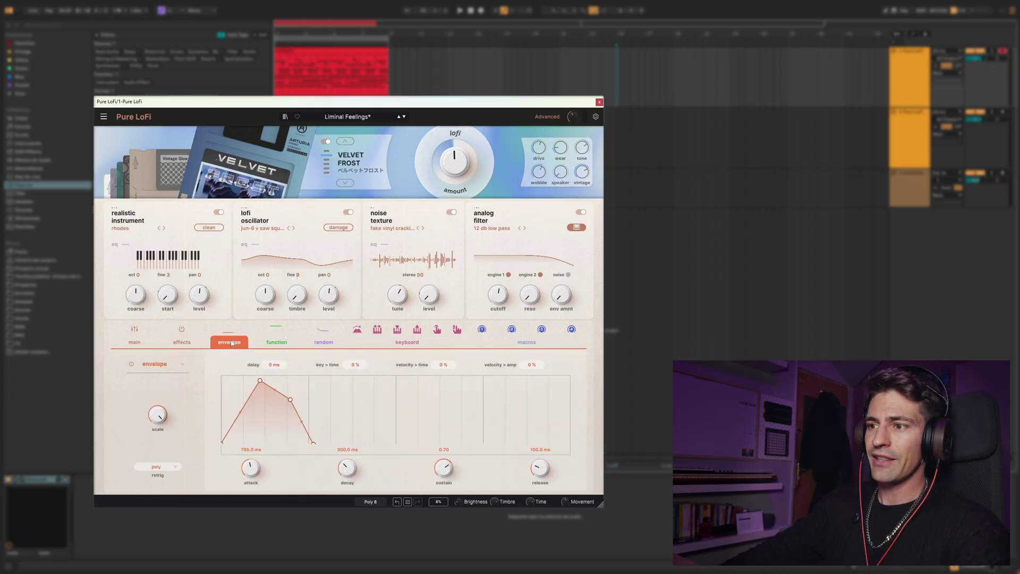
left_click(276, 342)
left_click(324, 342)
left_click(229, 341)
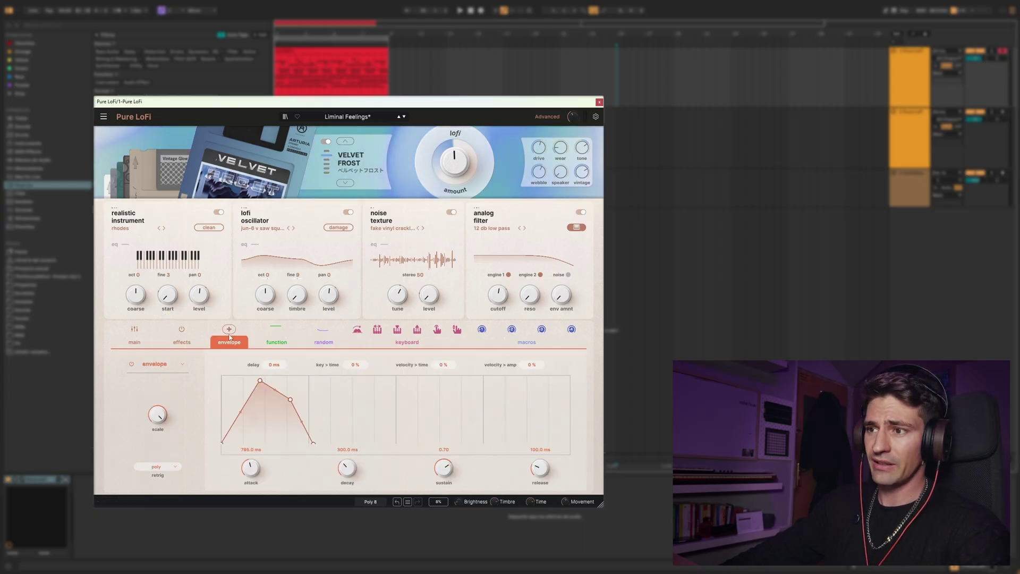
left_click_drag(254, 321, 530, 296)
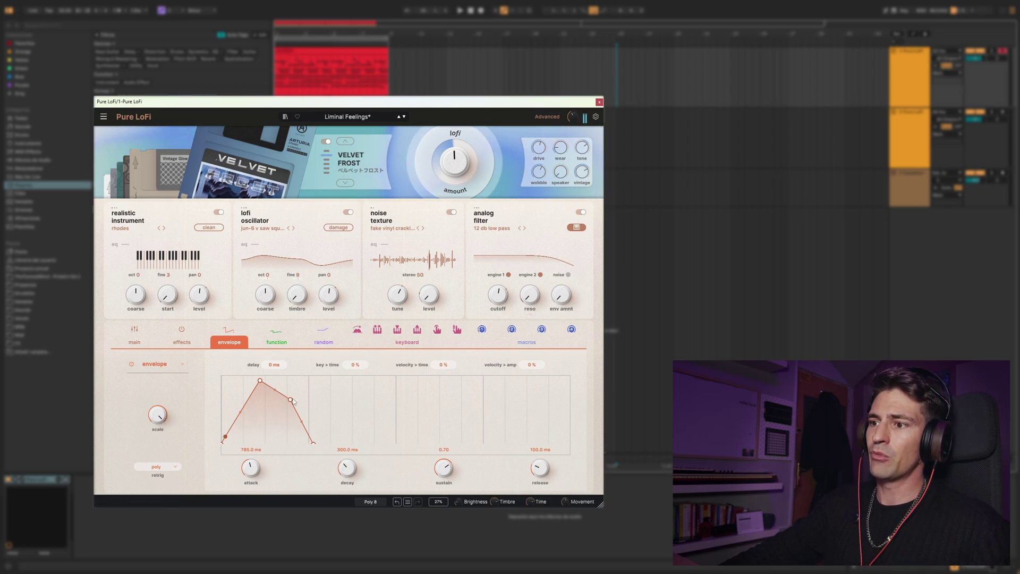
left_click(282, 342)
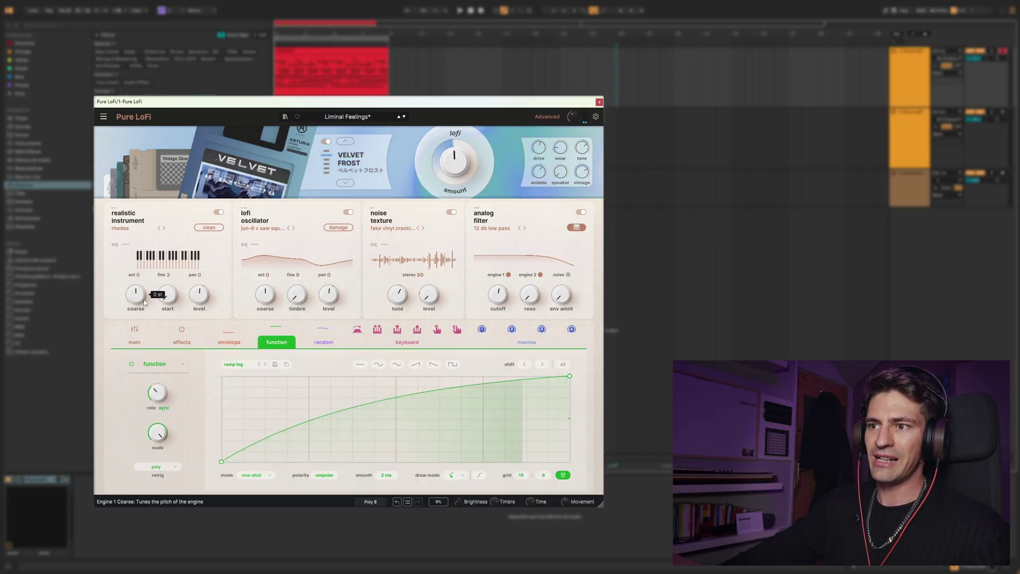
left_click(323, 342)
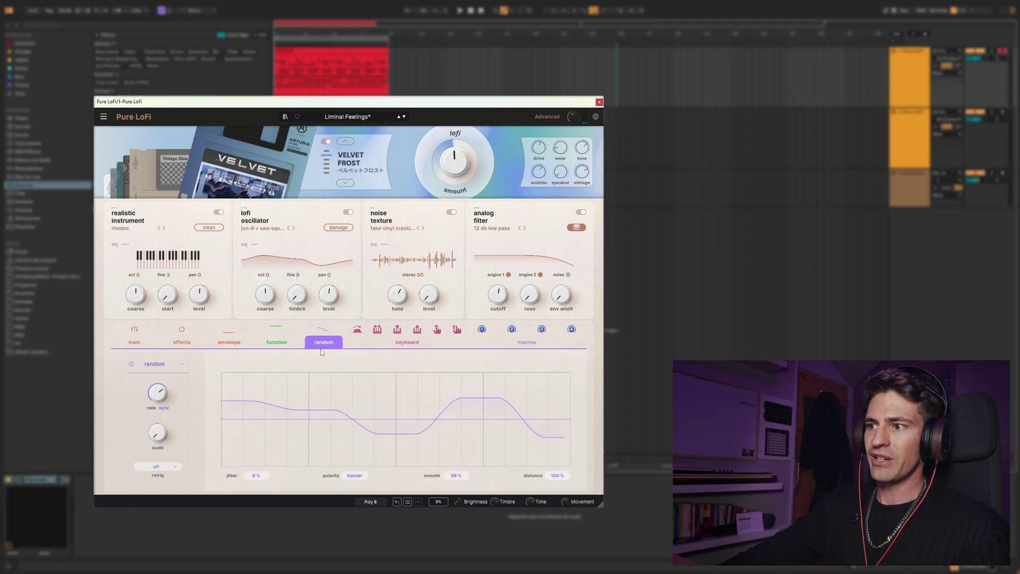
mouse_move(323, 329)
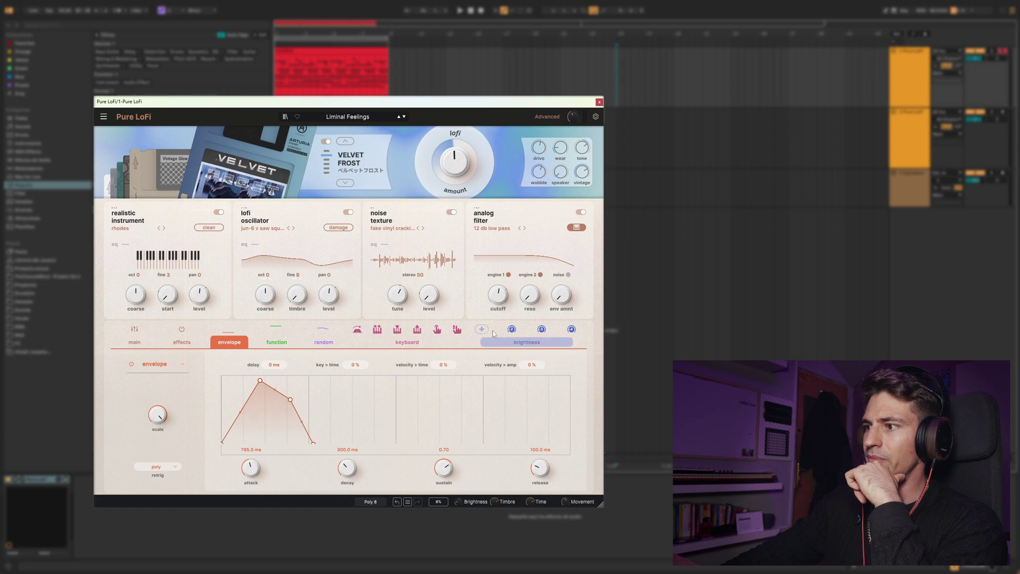
Examine the effects section and the modulation destinations of the brightness and movement macros.
left_click(182, 342)
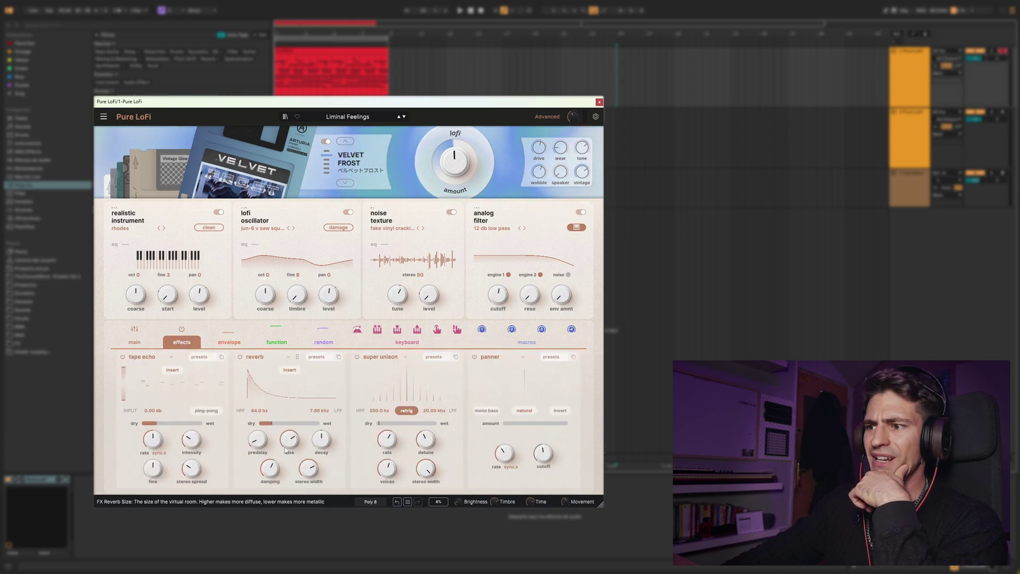
left_click_drag(485, 330, 432, 372)
left_click_drag(325, 442, 311, 469)
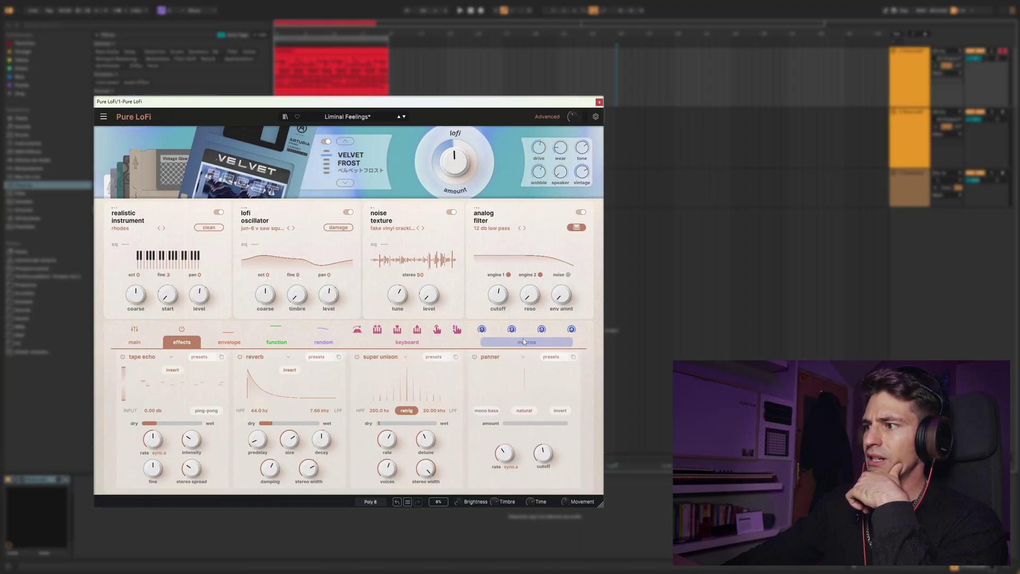
mouse_move(481, 329)
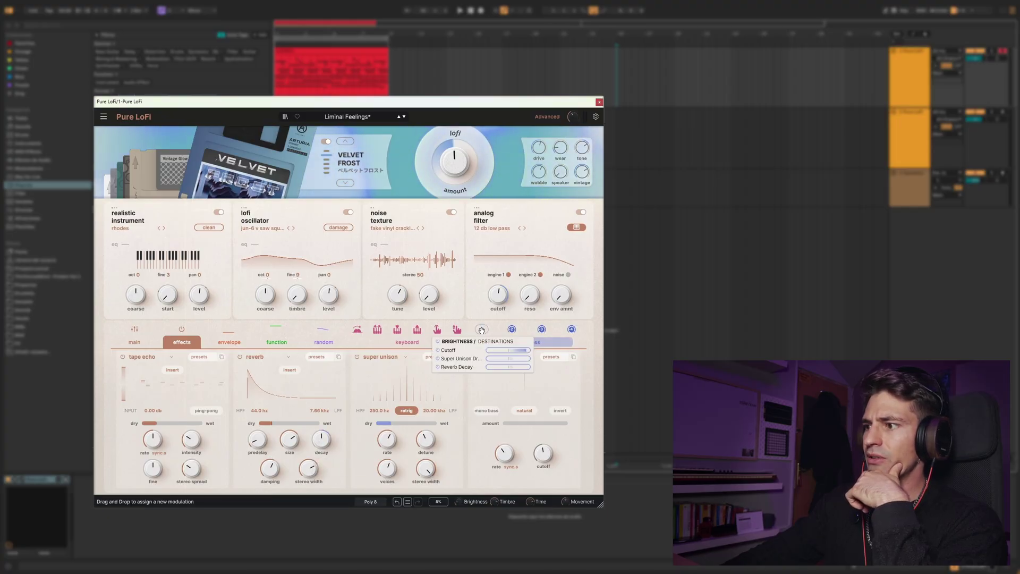
left_click(497, 370)
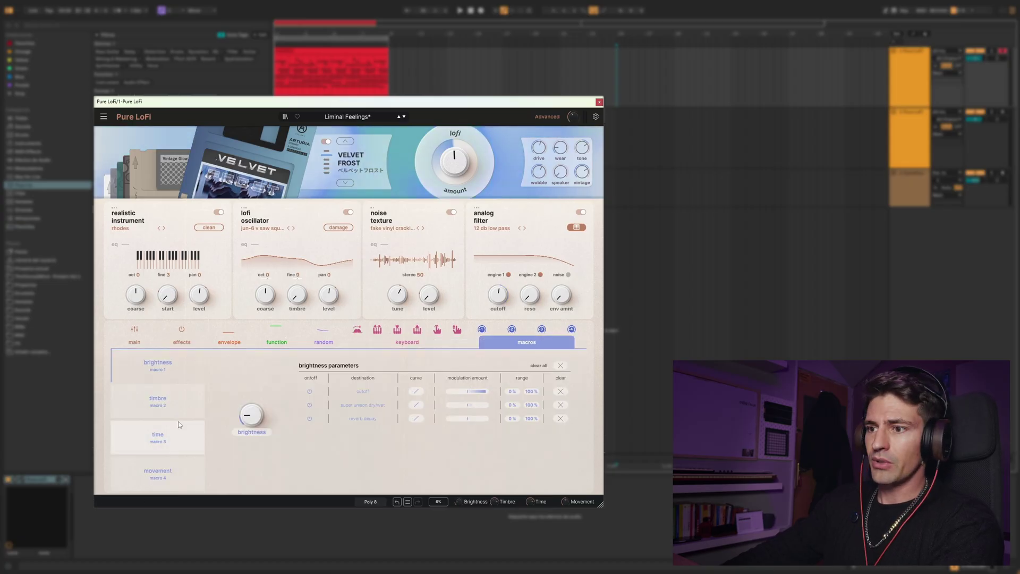
left_click(154, 464)
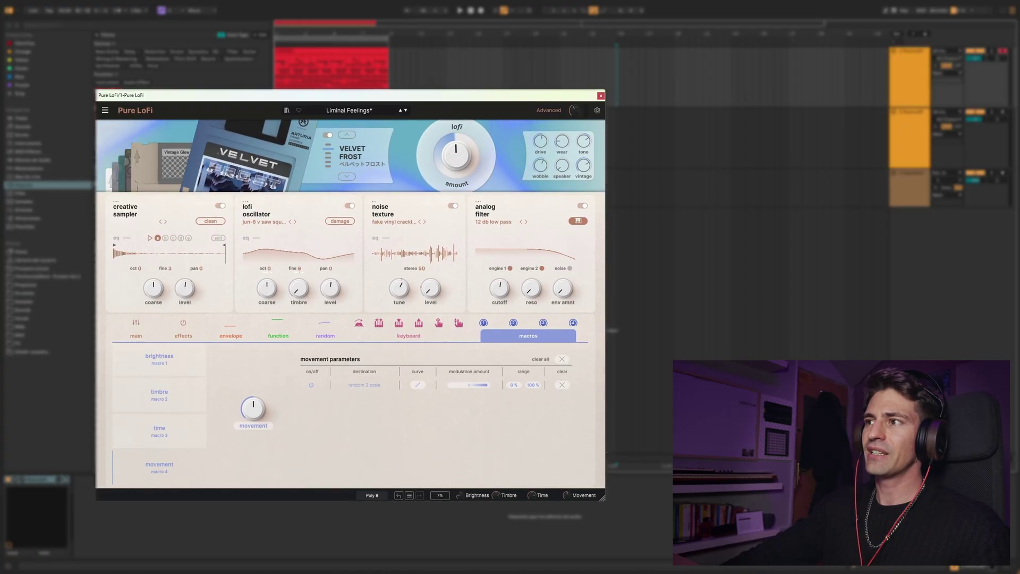
Lengthen the amp envelope's attack and tune the creative sampler's coarse pitch down.
left_click(136, 335)
left_click_drag(218, 460, 217, 440)
left_click_drag(153, 288, 153, 294)
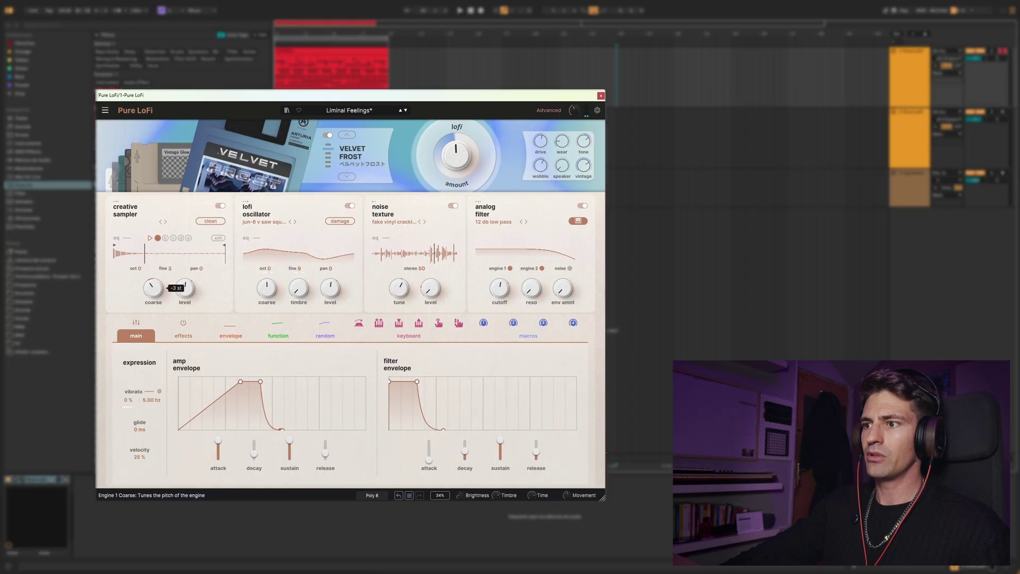
Darken the sound with a lower analog filter cutoff, shorten the amp attack slightly and raise the creative sampler's level.
left_click_drag(500, 289, 500, 292)
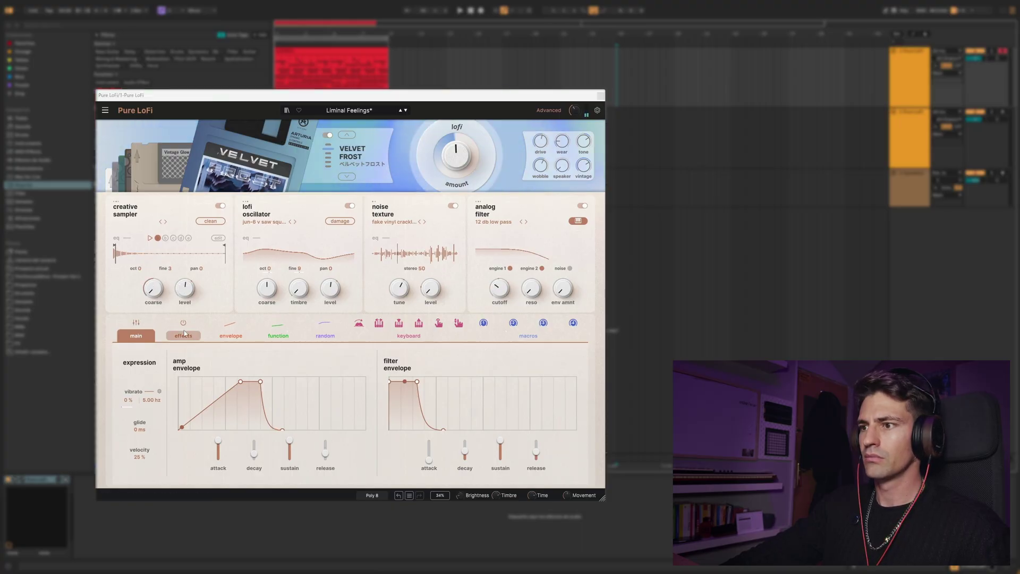
left_click_drag(218, 441, 217, 442)
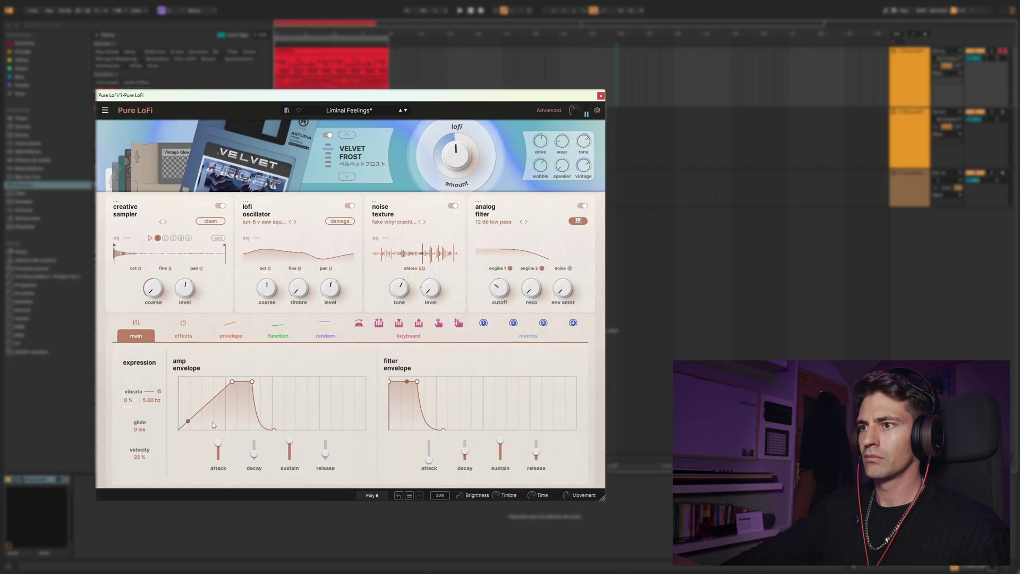
left_click_drag(184, 318, 184, 309)
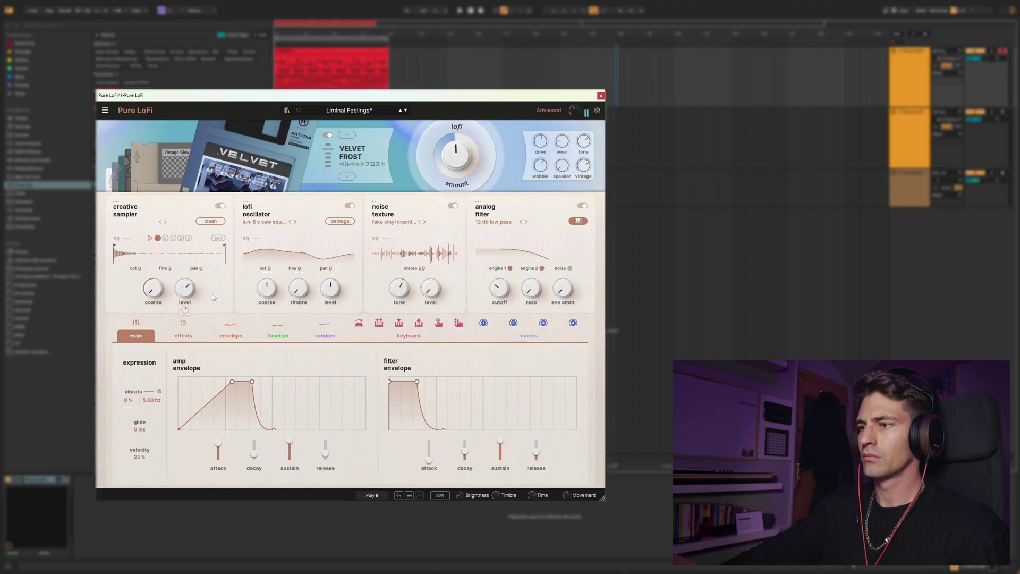
left_click_drag(499, 318, 500, 313)
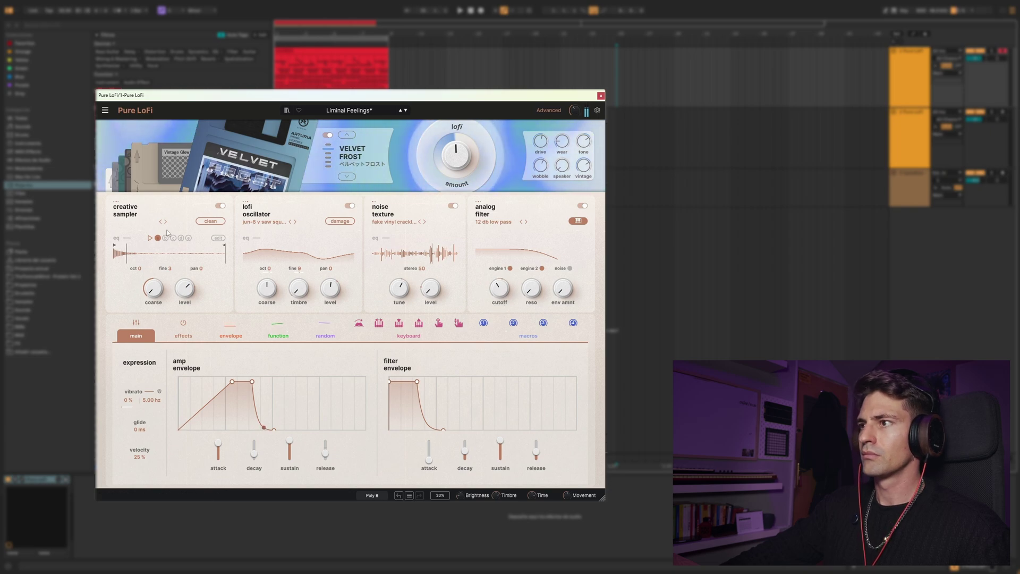